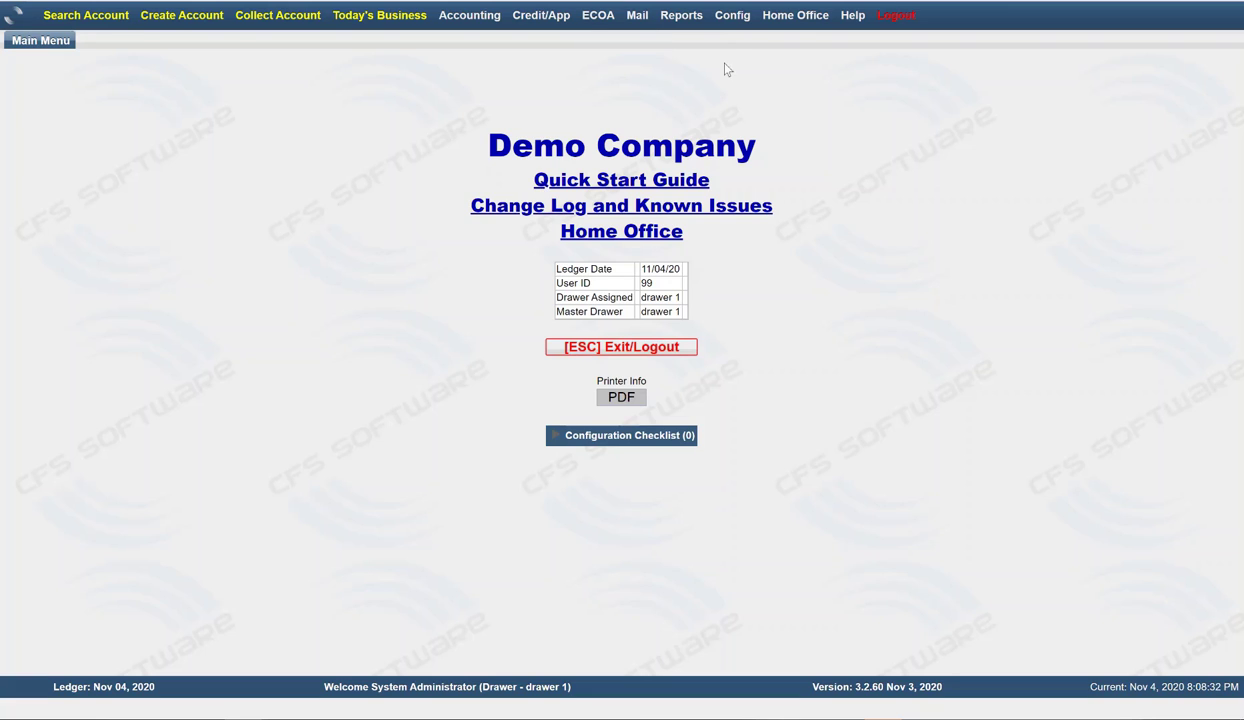
Open ECOA Search to list saved letters, with the 11/04/20 denial letter at the top.
mouse_move(731, 22)
mouse_move(594, 22)
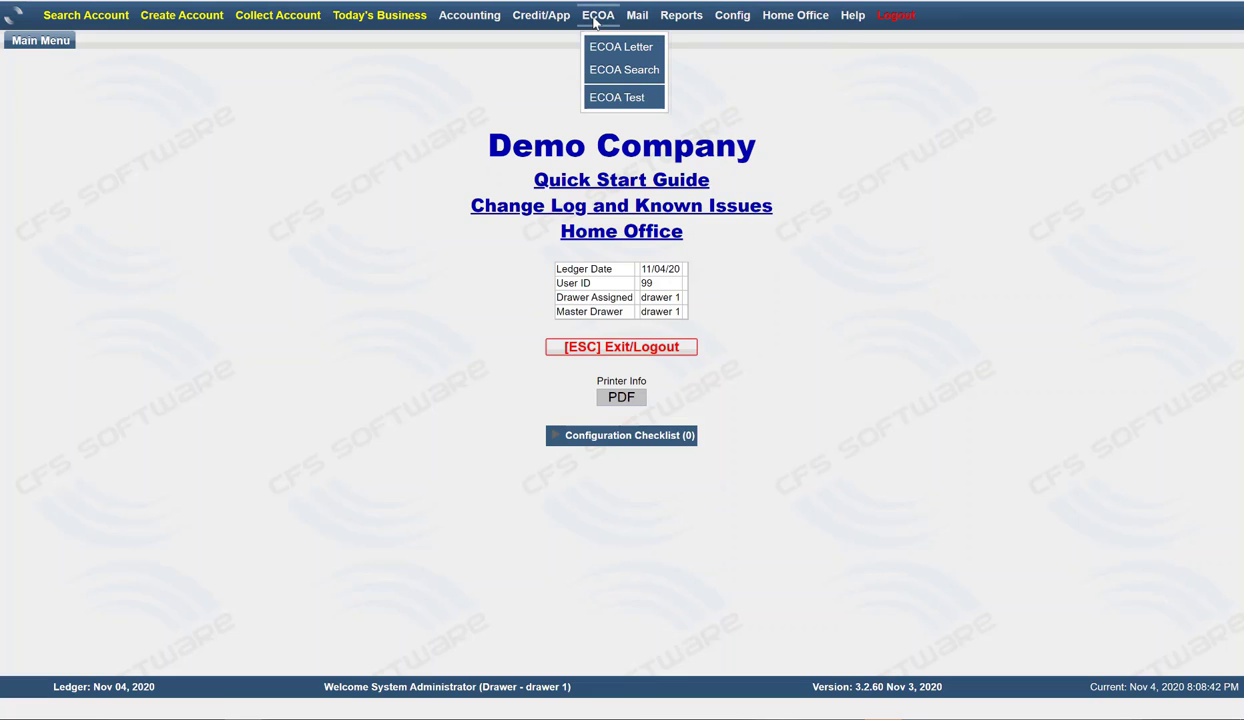
left_click(617, 72)
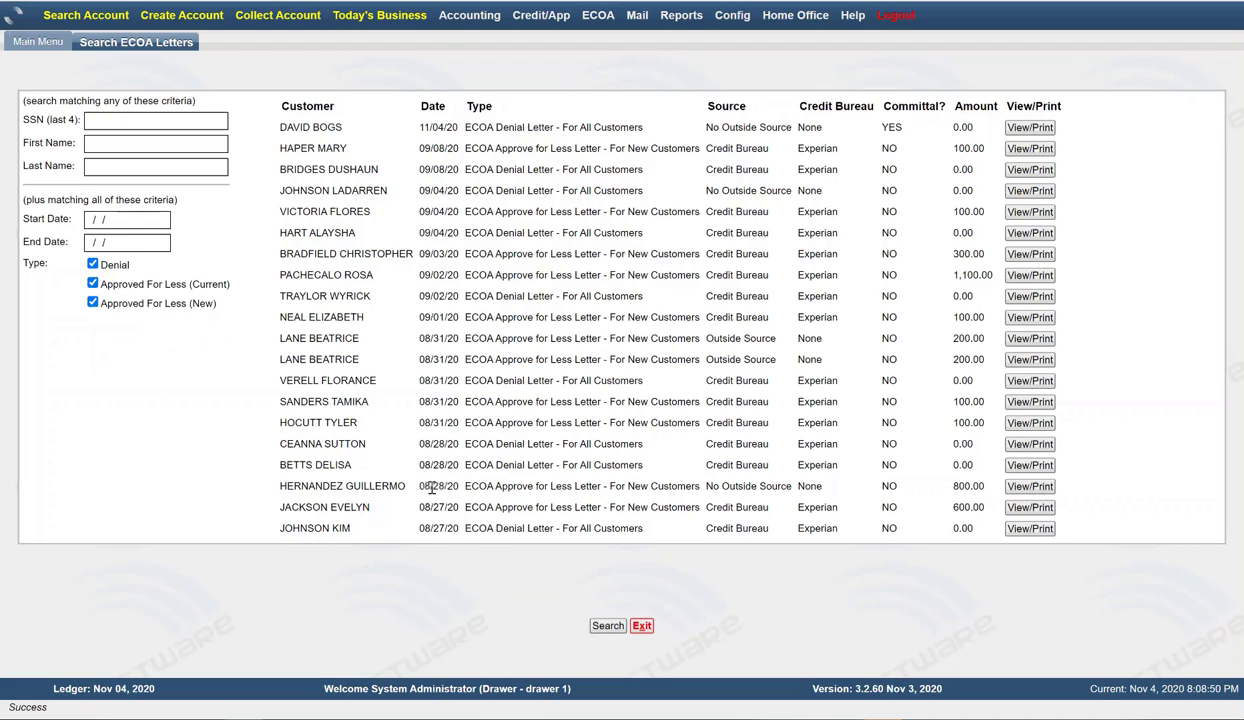
mouse_move(598, 28)
left_click(746, 17)
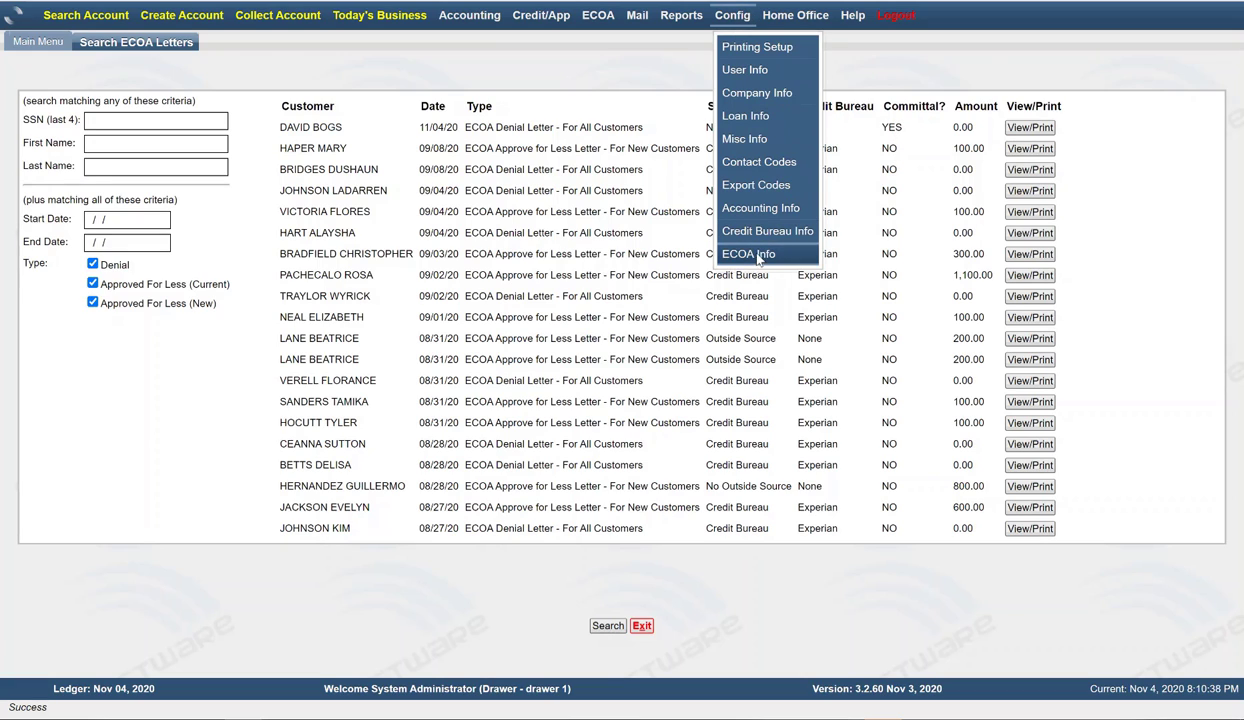
left_click(1152, 188)
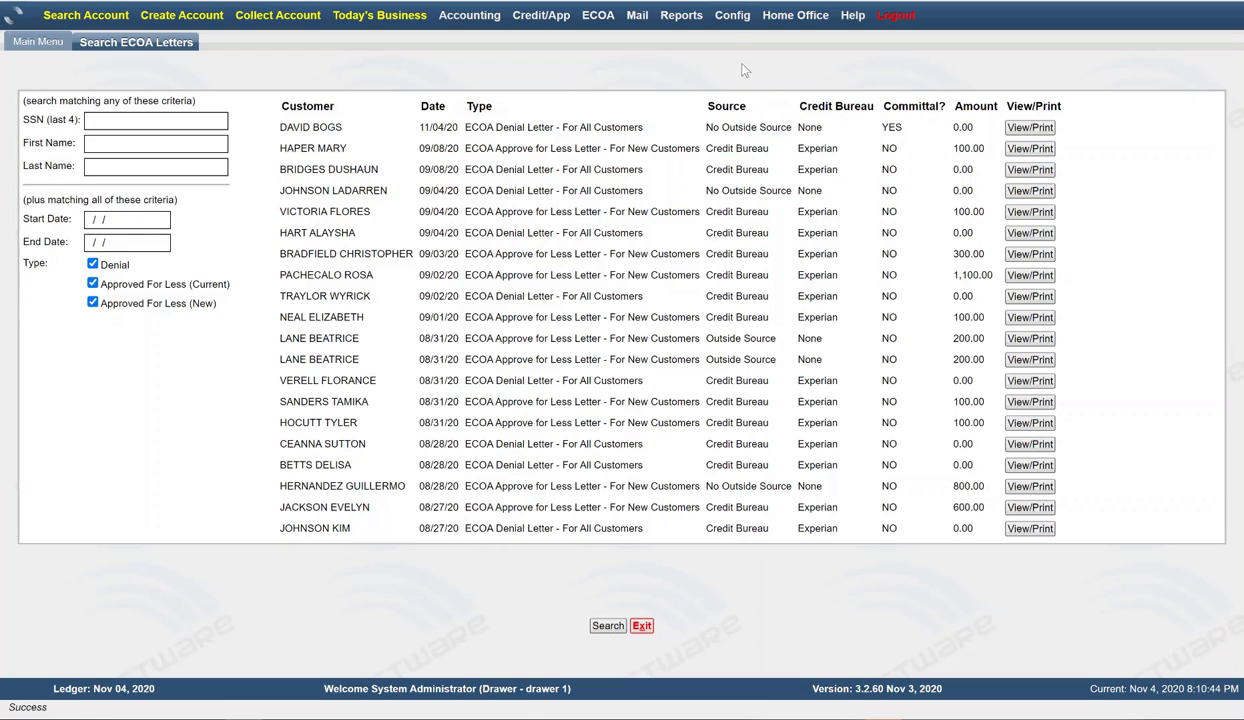
left_click(734, 18)
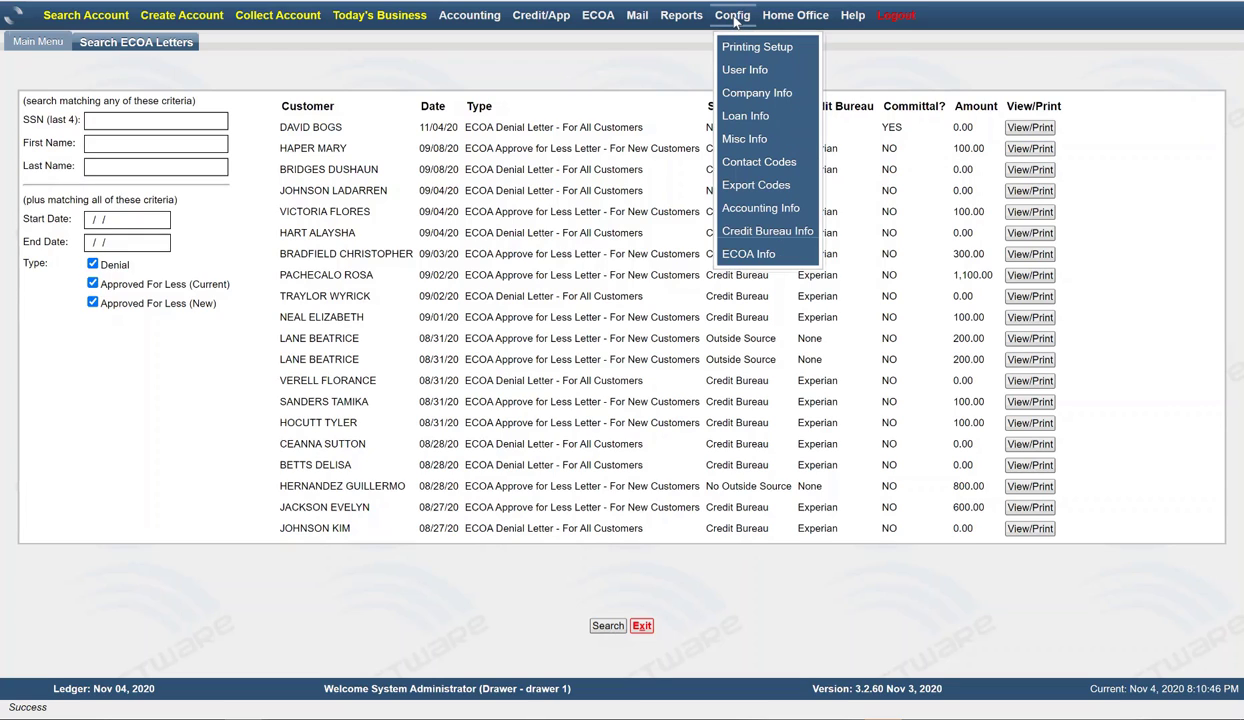
left_click(767, 231)
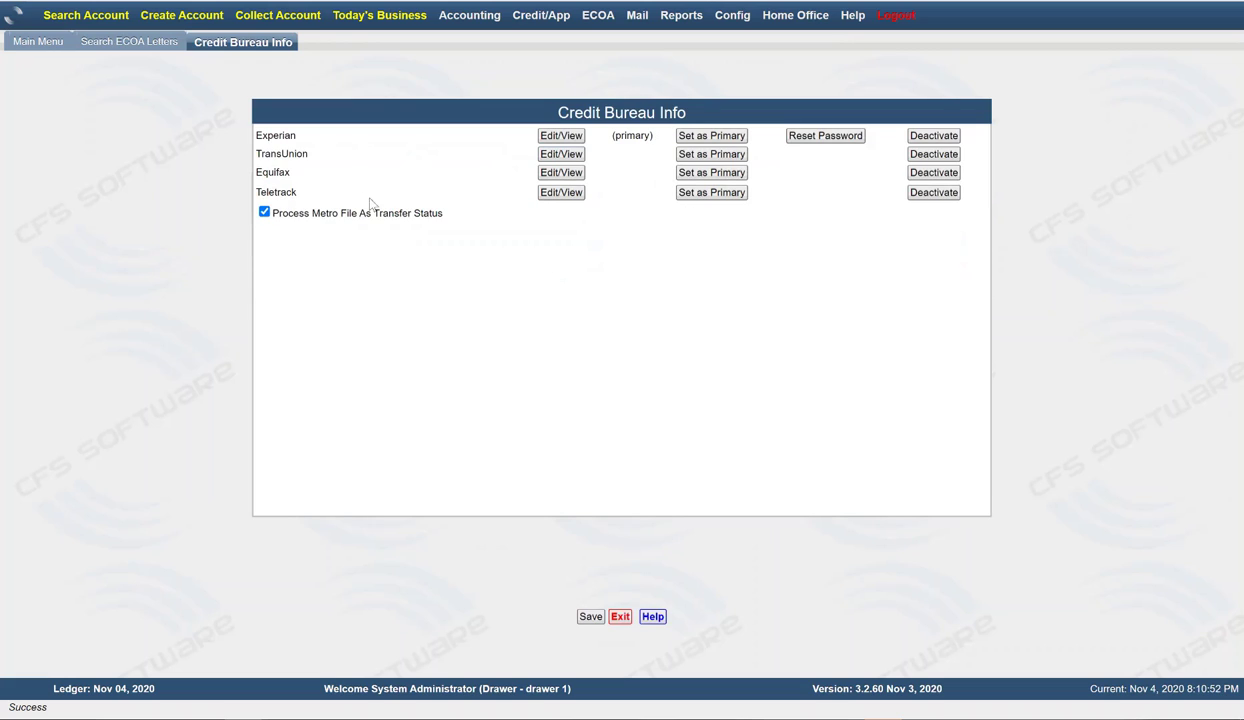
left_click(620, 617)
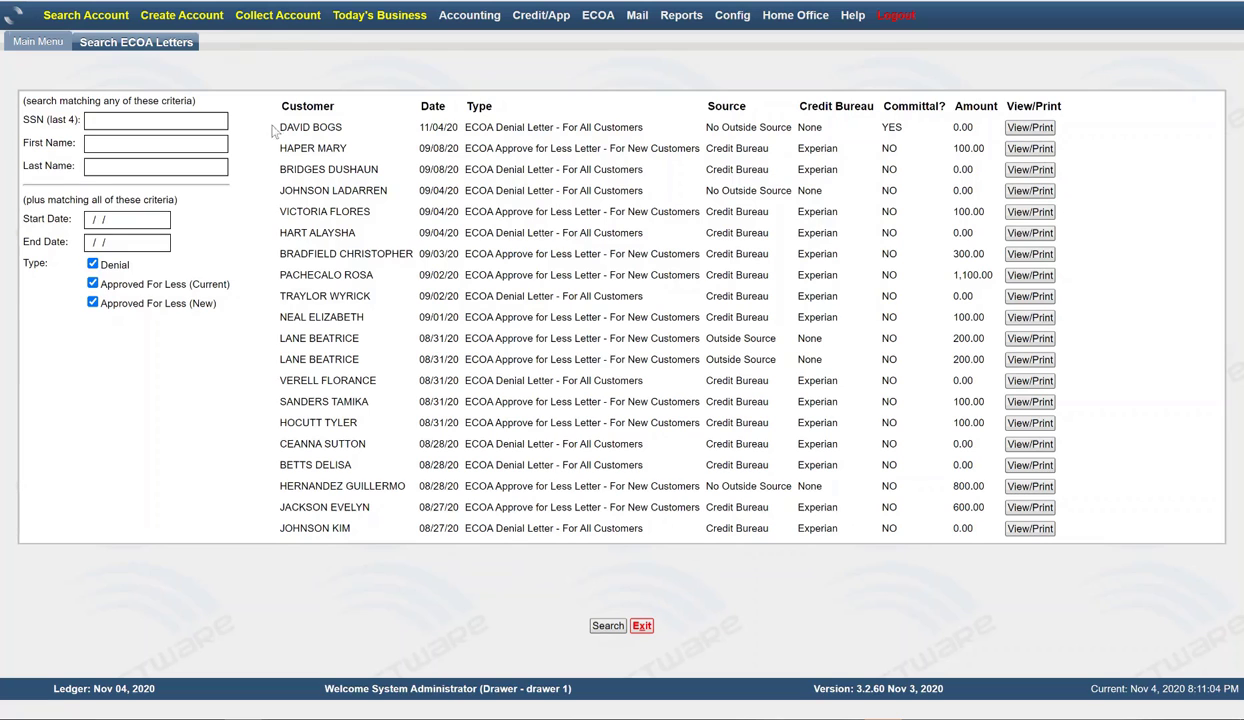
Reprint the newest 11/04/20 denial letter, view its PDF, and close it.
left_click(1020, 127)
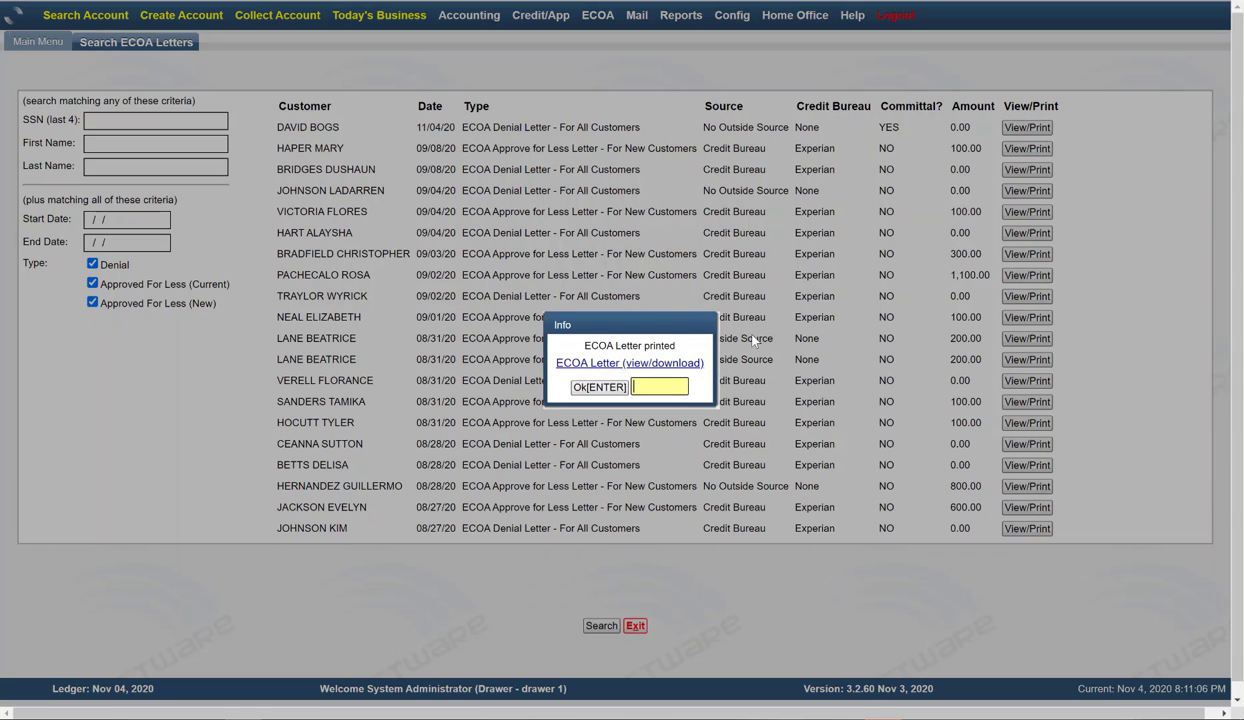
left_click(584, 364)
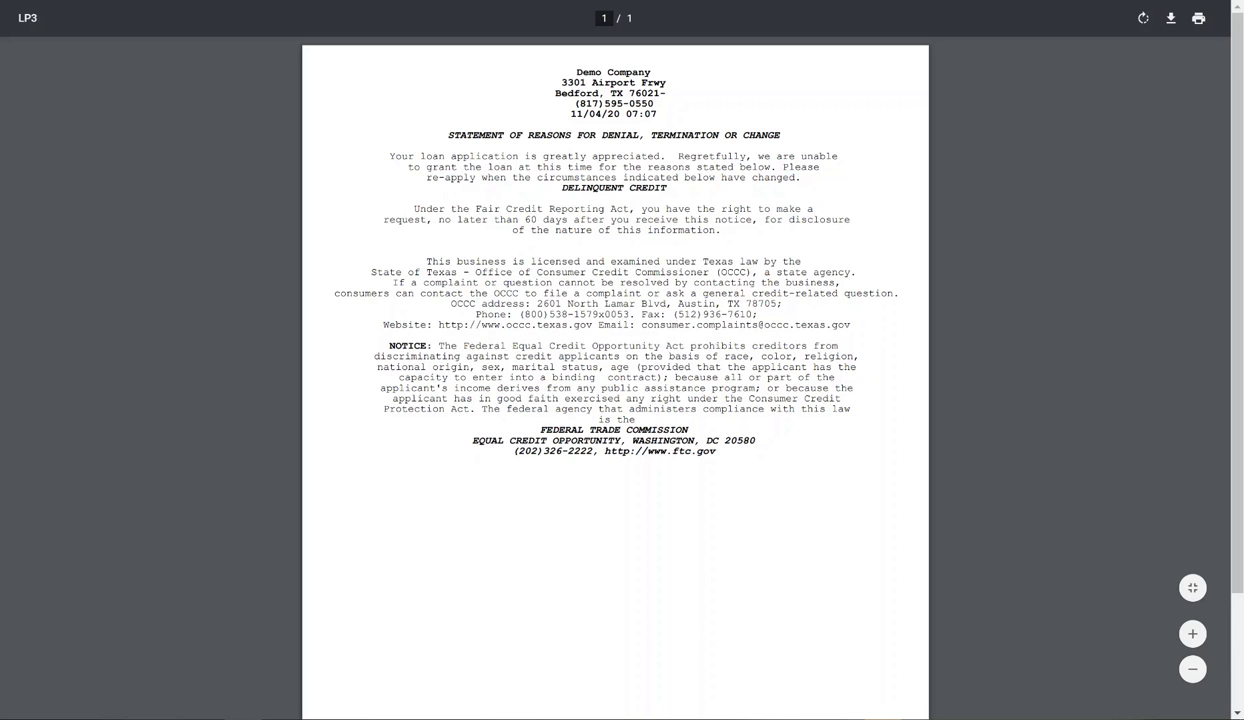
key("ctrl+w")
key("Return")
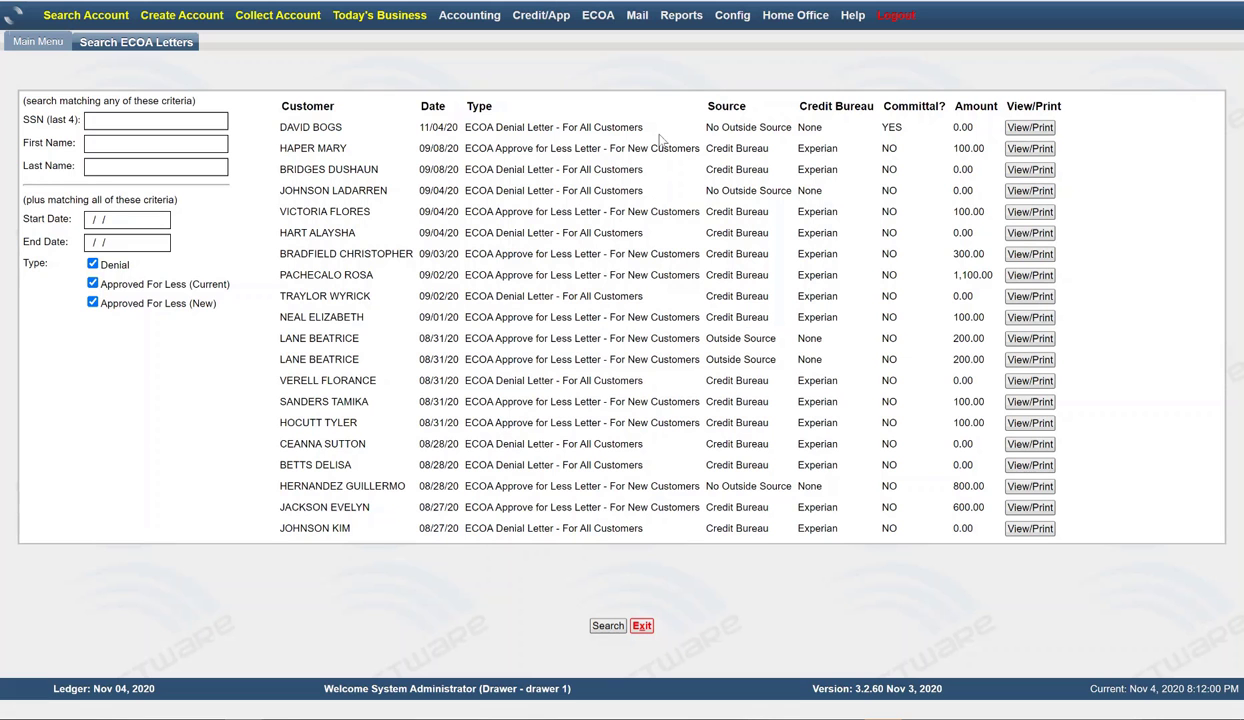
mouse_move(745, 12)
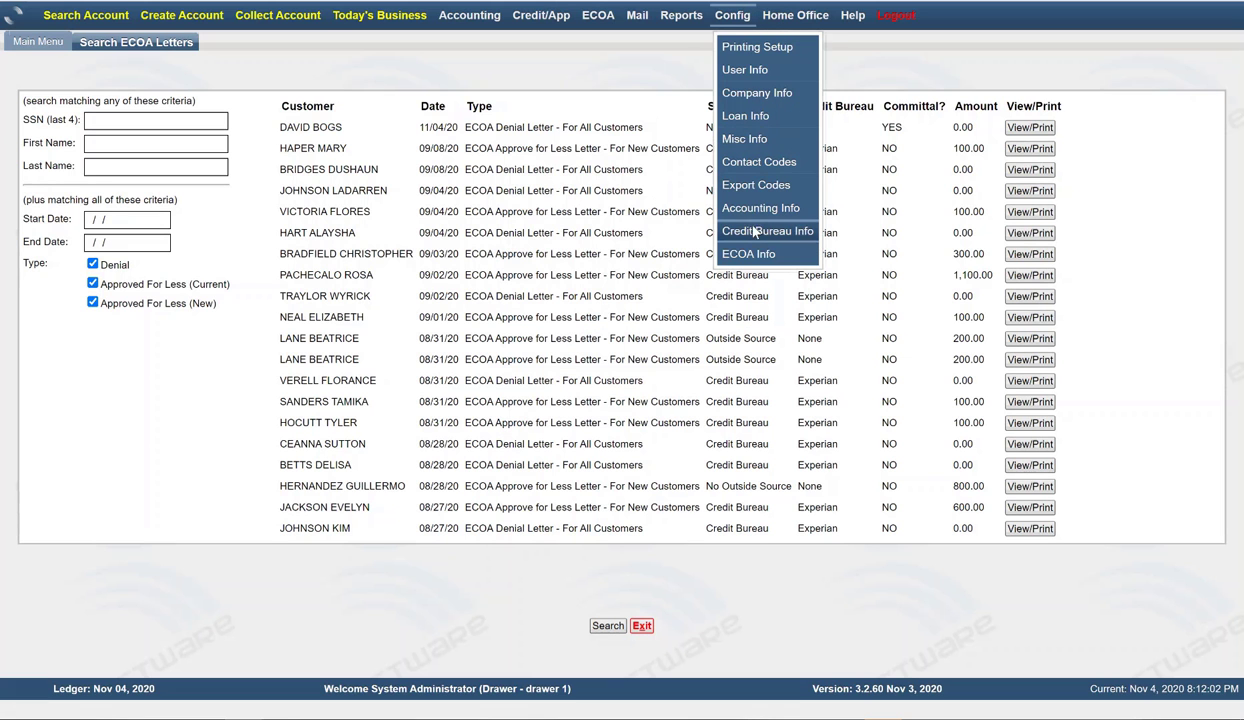
left_click(748, 258)
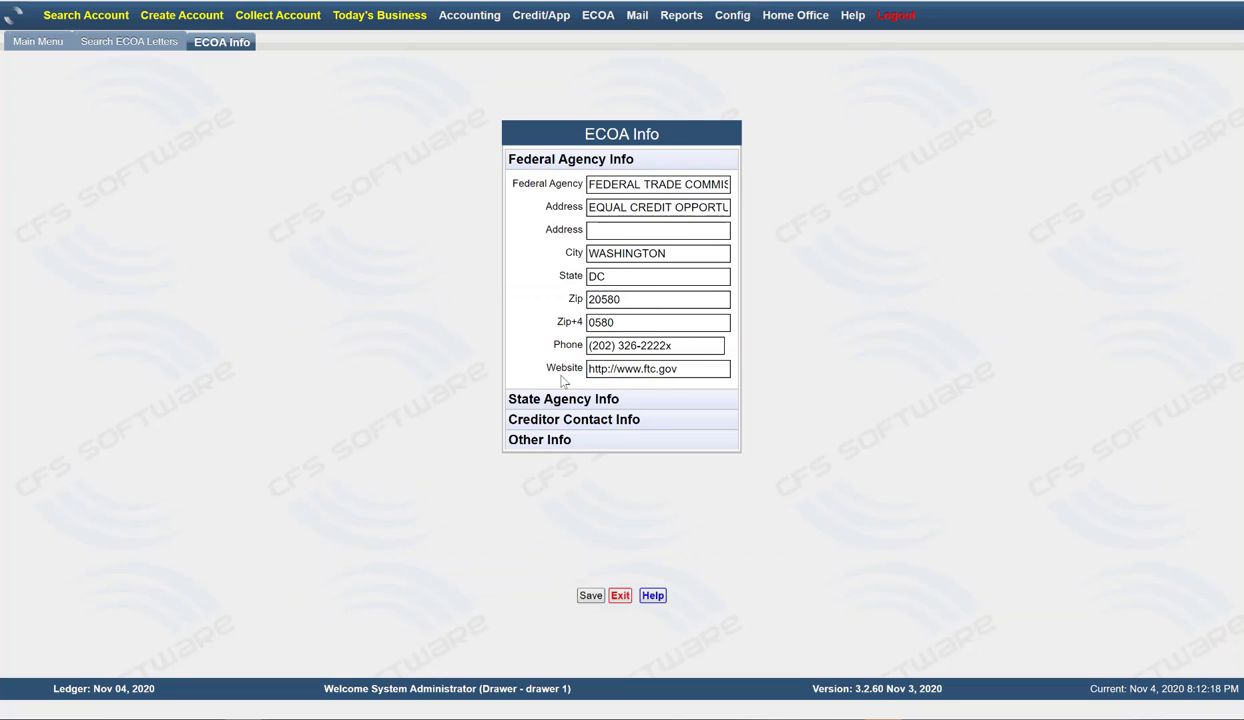
left_click(541, 400)
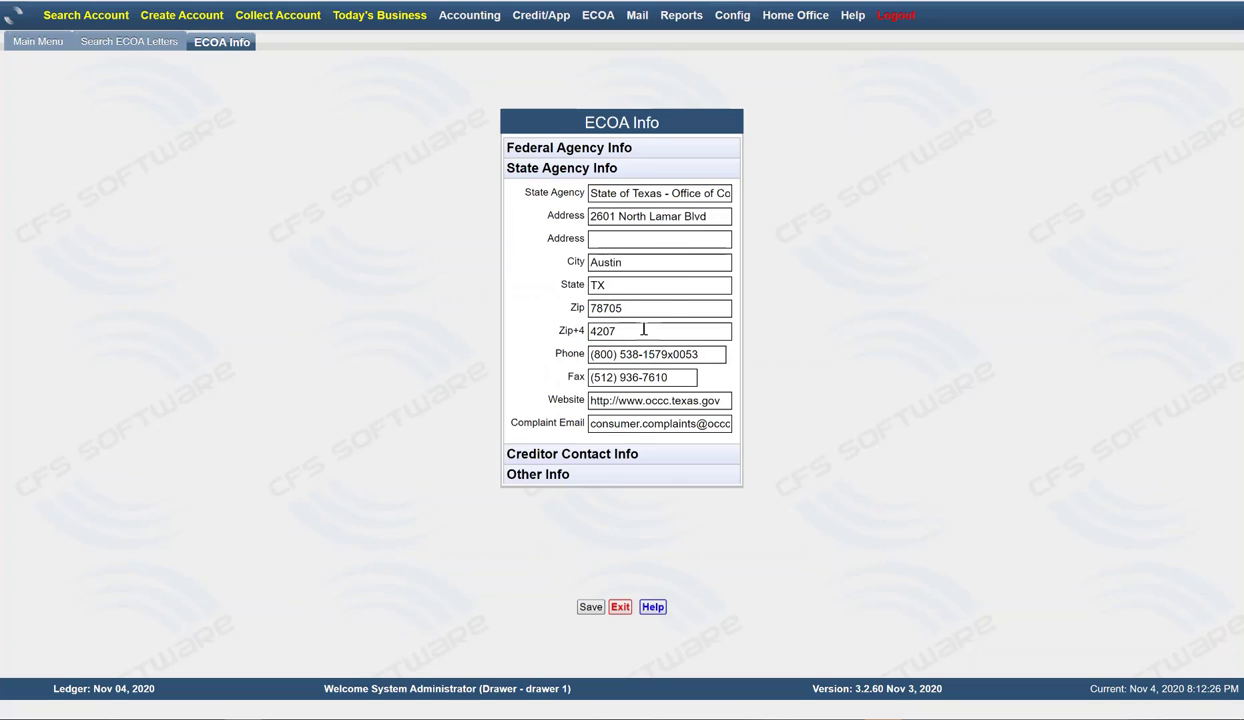
left_click(545, 452)
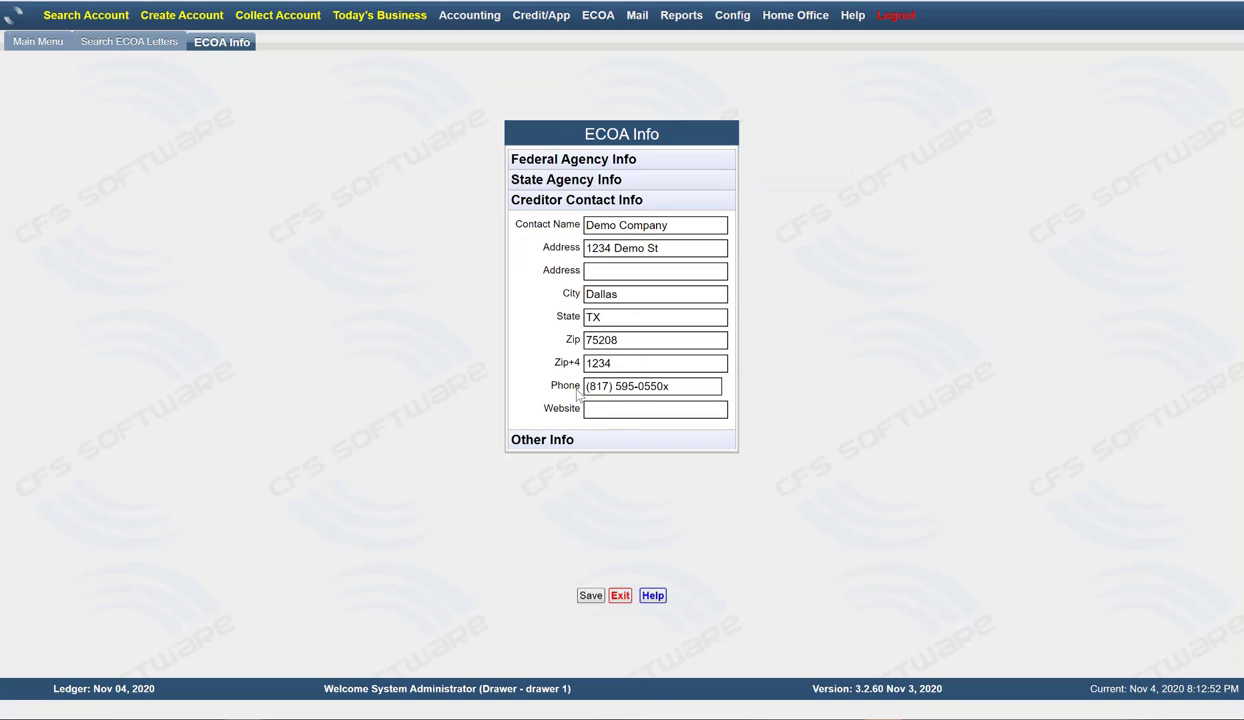
left_click(545, 438)
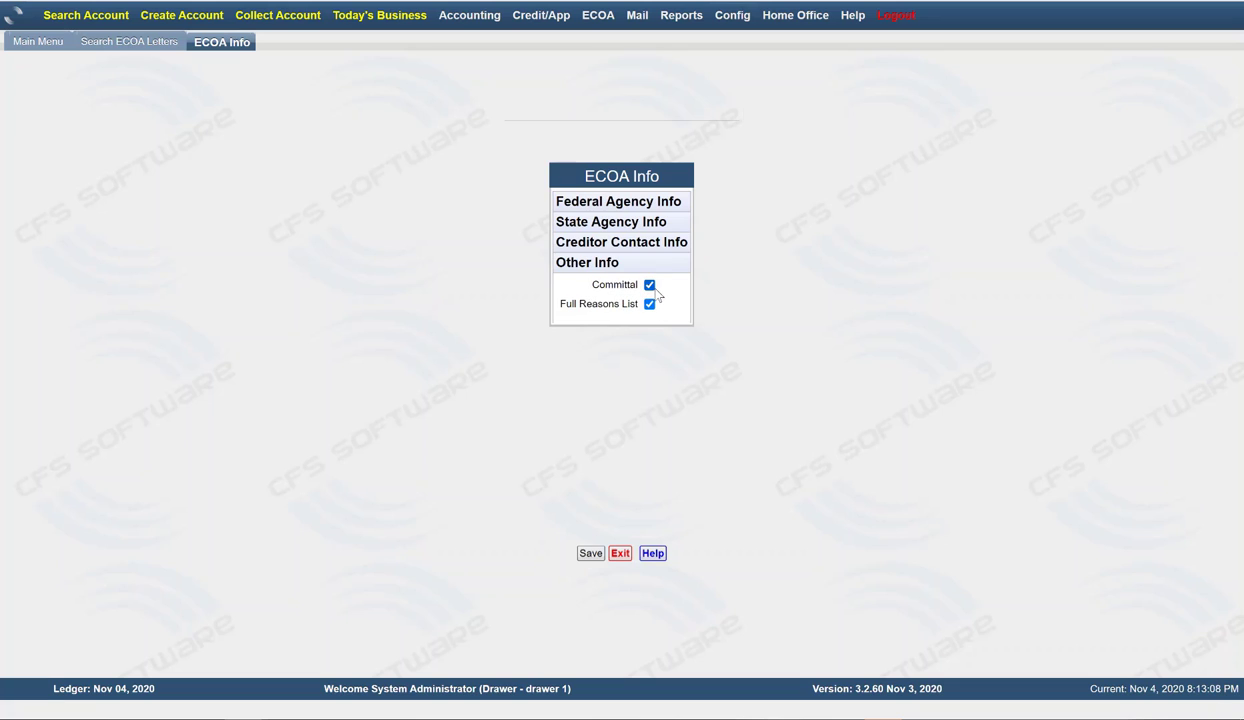
left_click(619, 553)
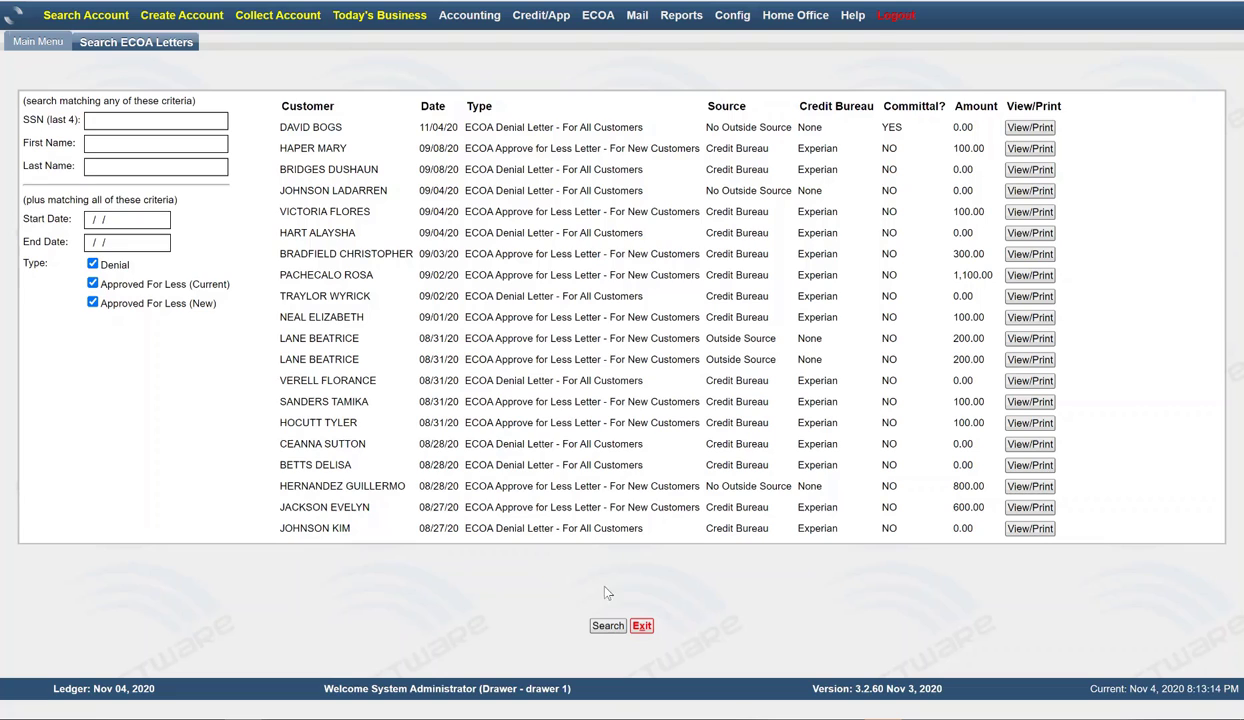
Exit to the Main Menu and start a new ECOA Letter from the ECOA menu.
left_click(634, 621)
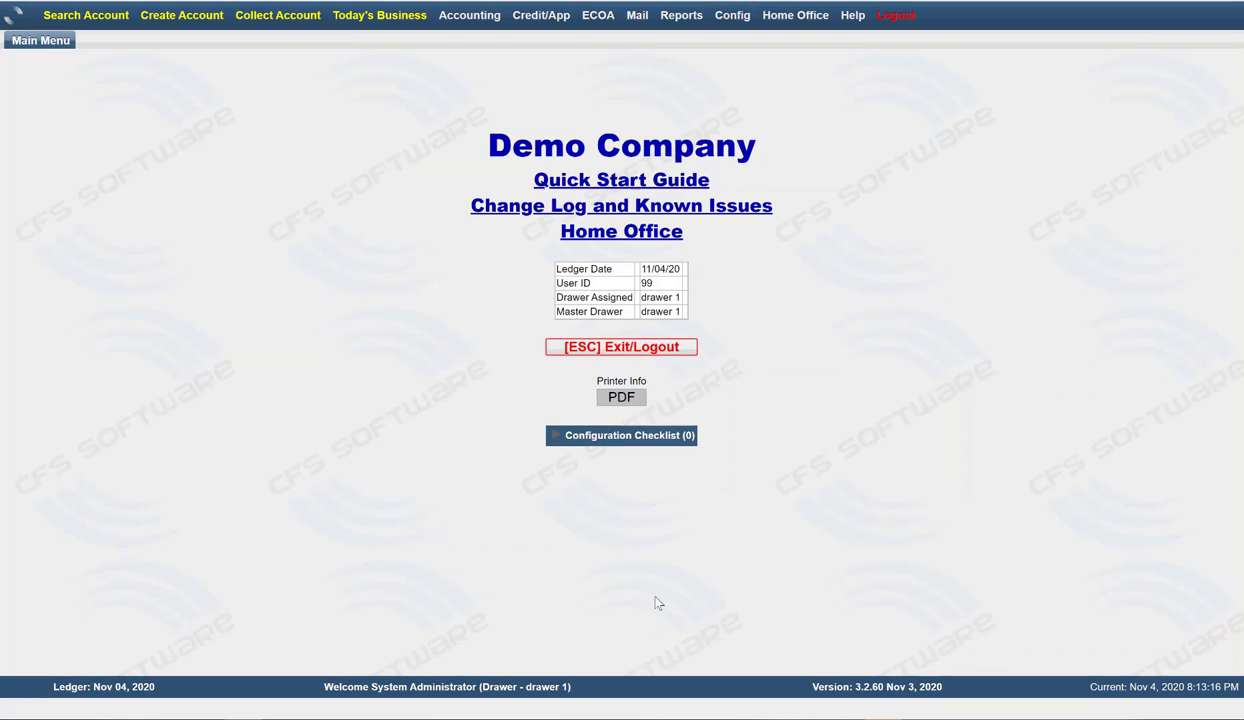
mouse_move(604, 19)
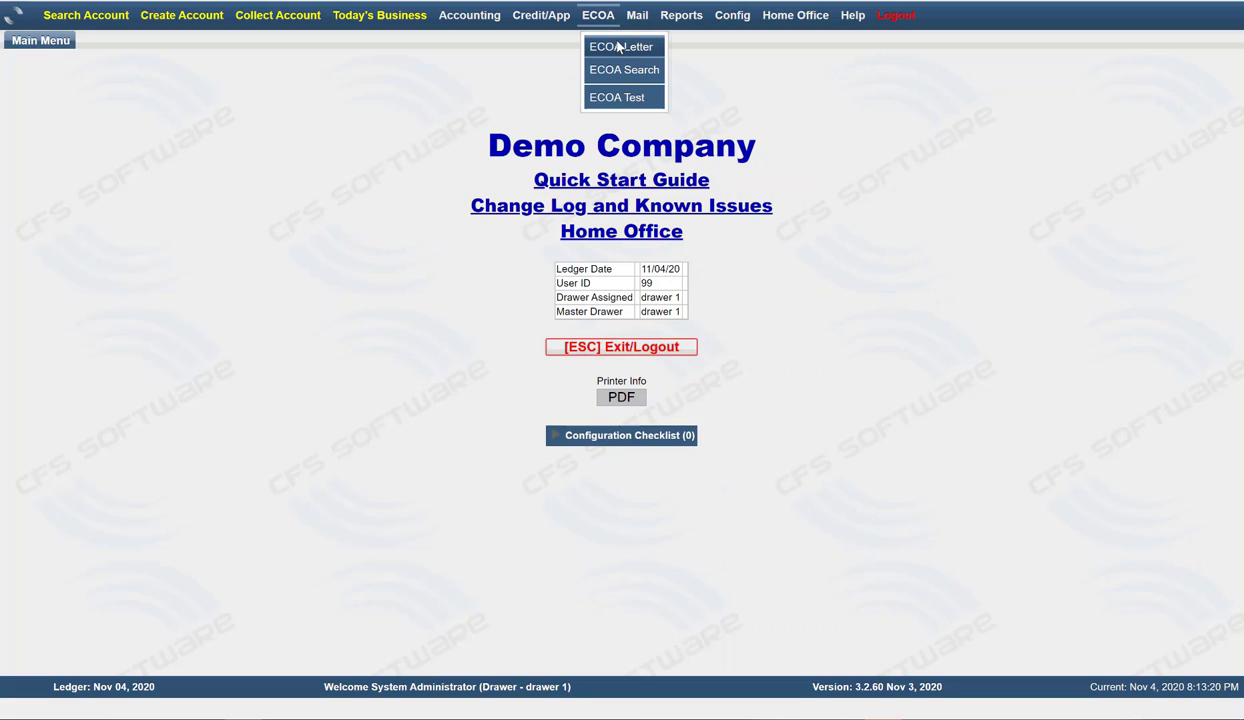
left_click(619, 48)
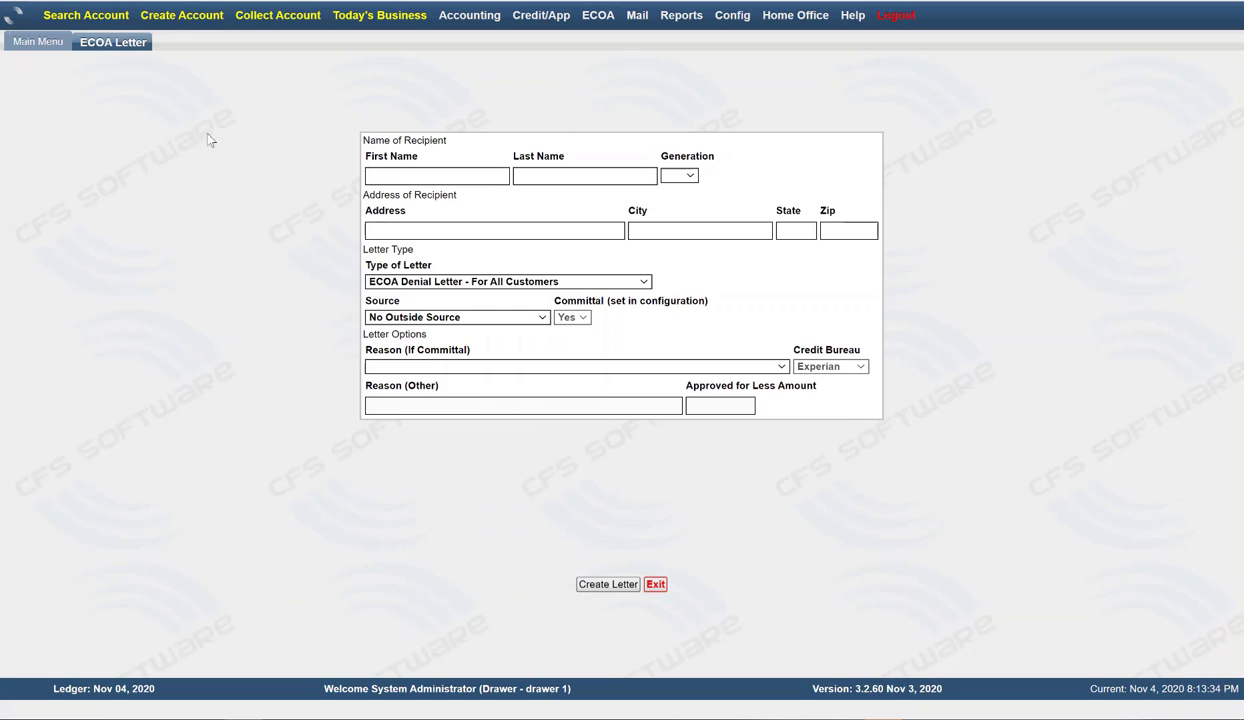
Keep ECOA Denial Letter with No Outside Source, and set the committal reason to 'other (specify below)'.
left_click(645, 283)
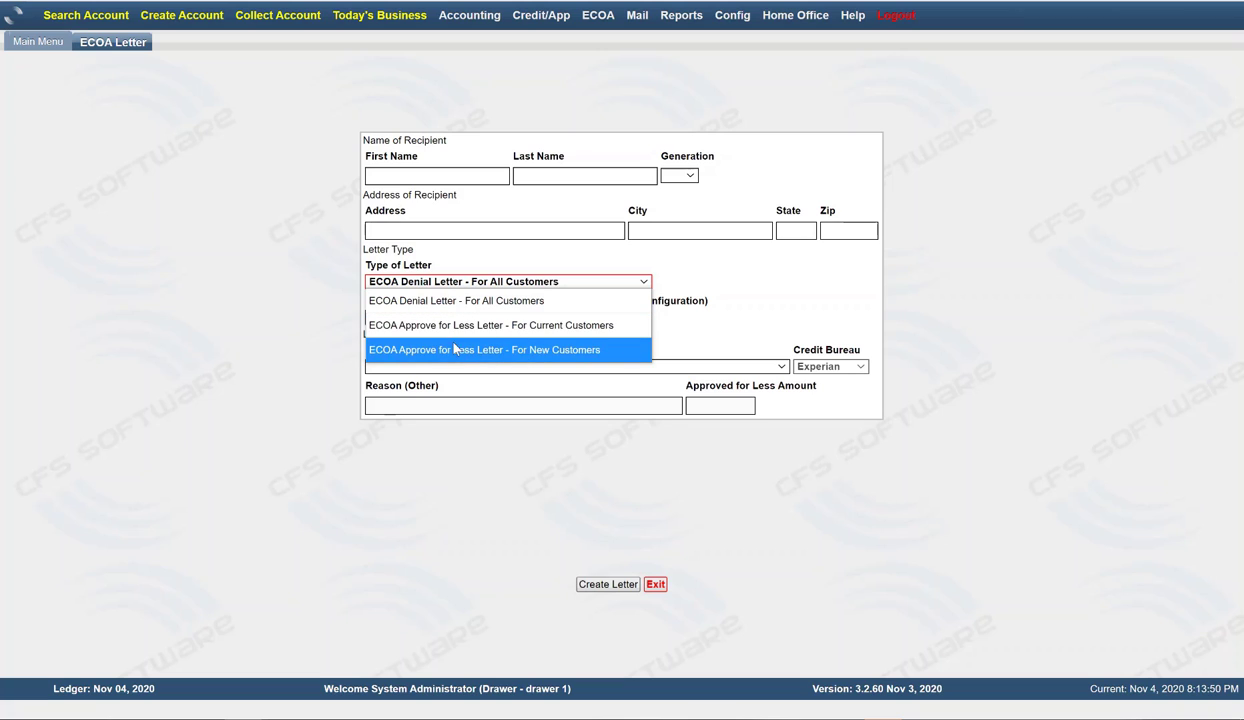
left_click(787, 307)
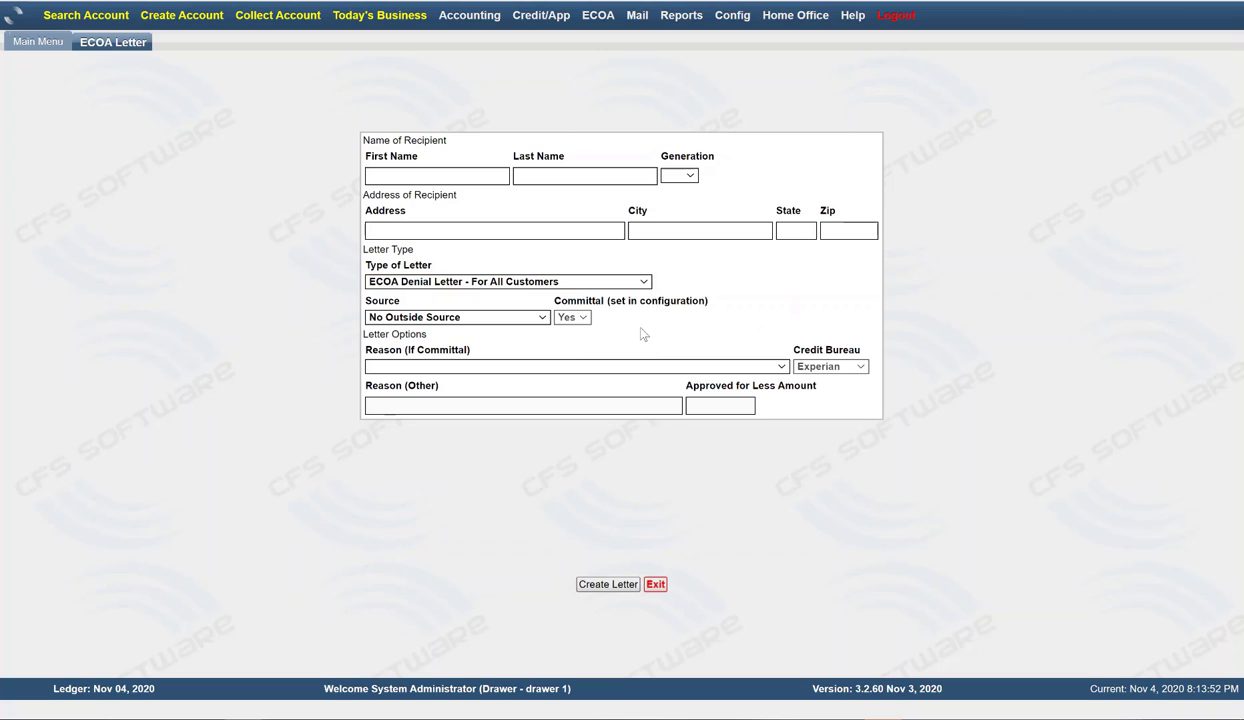
left_click(543, 320)
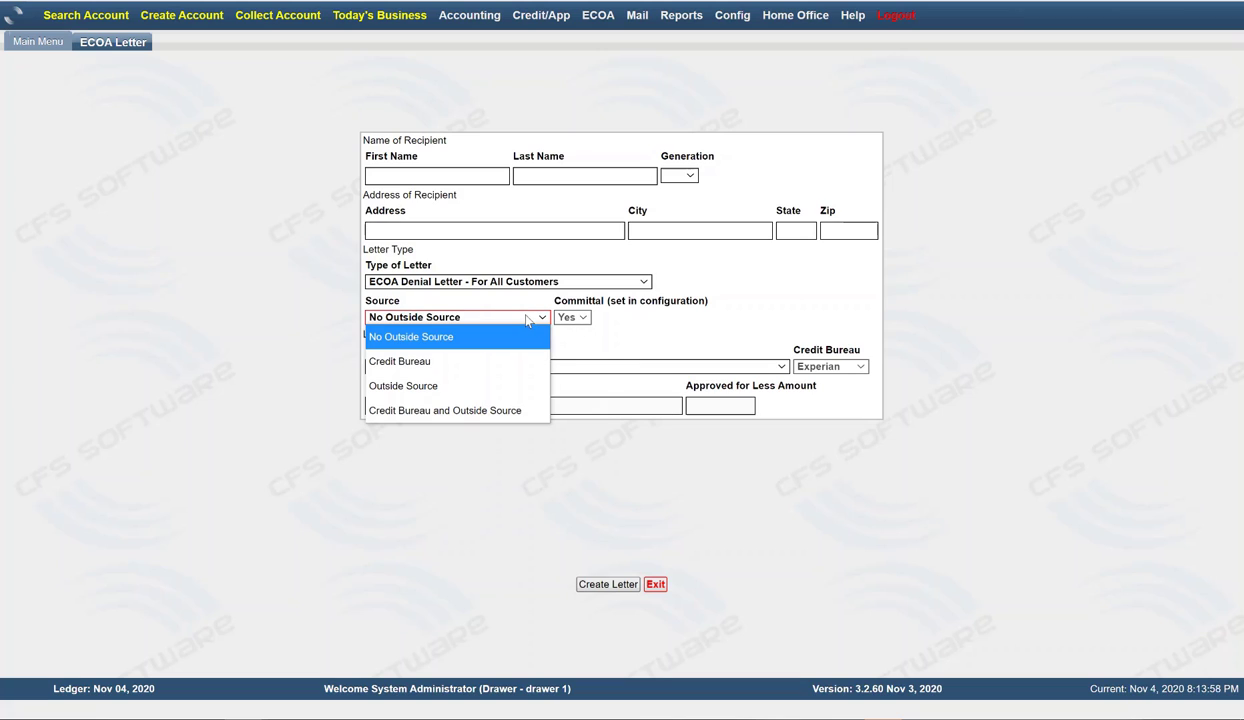
left_click(620, 322)
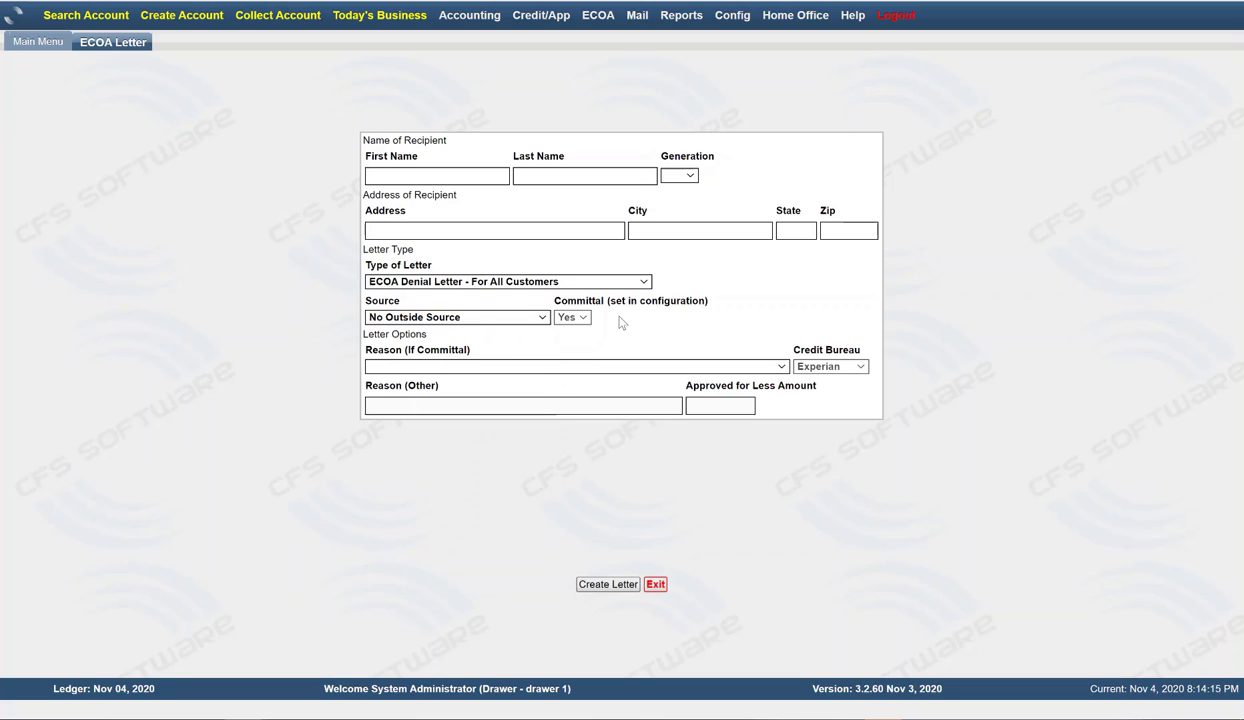
left_click(517, 322)
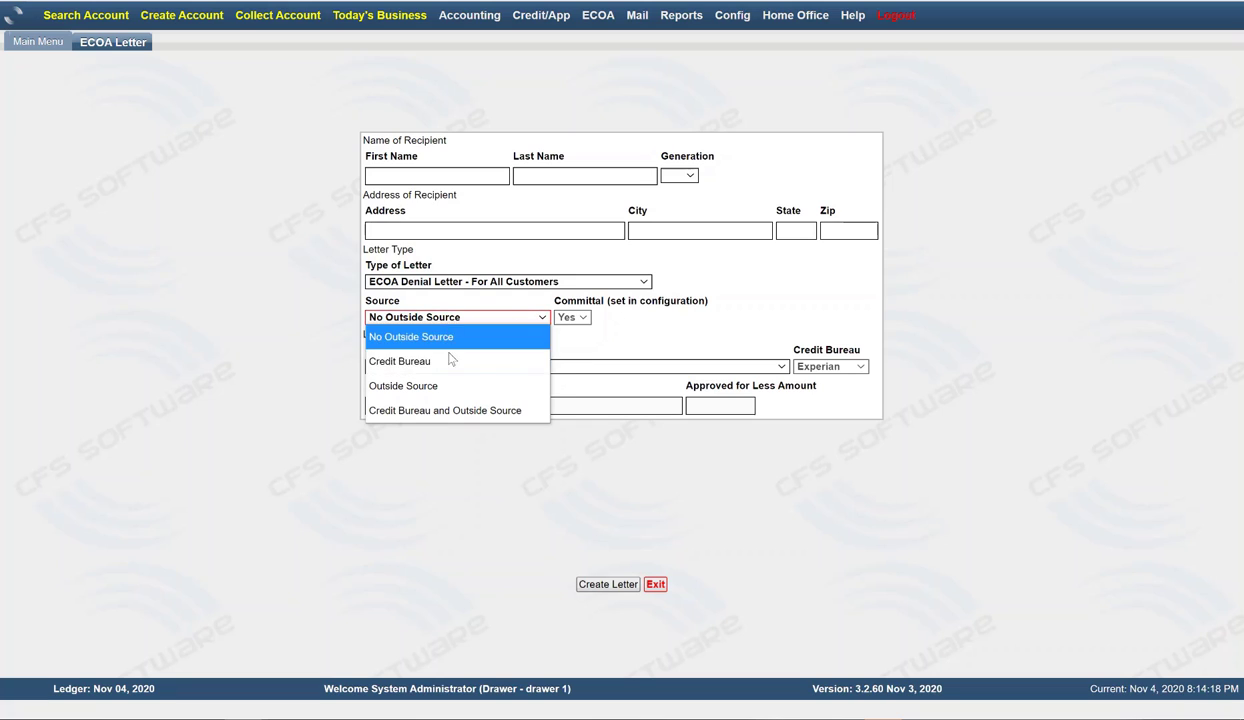
left_click(655, 350)
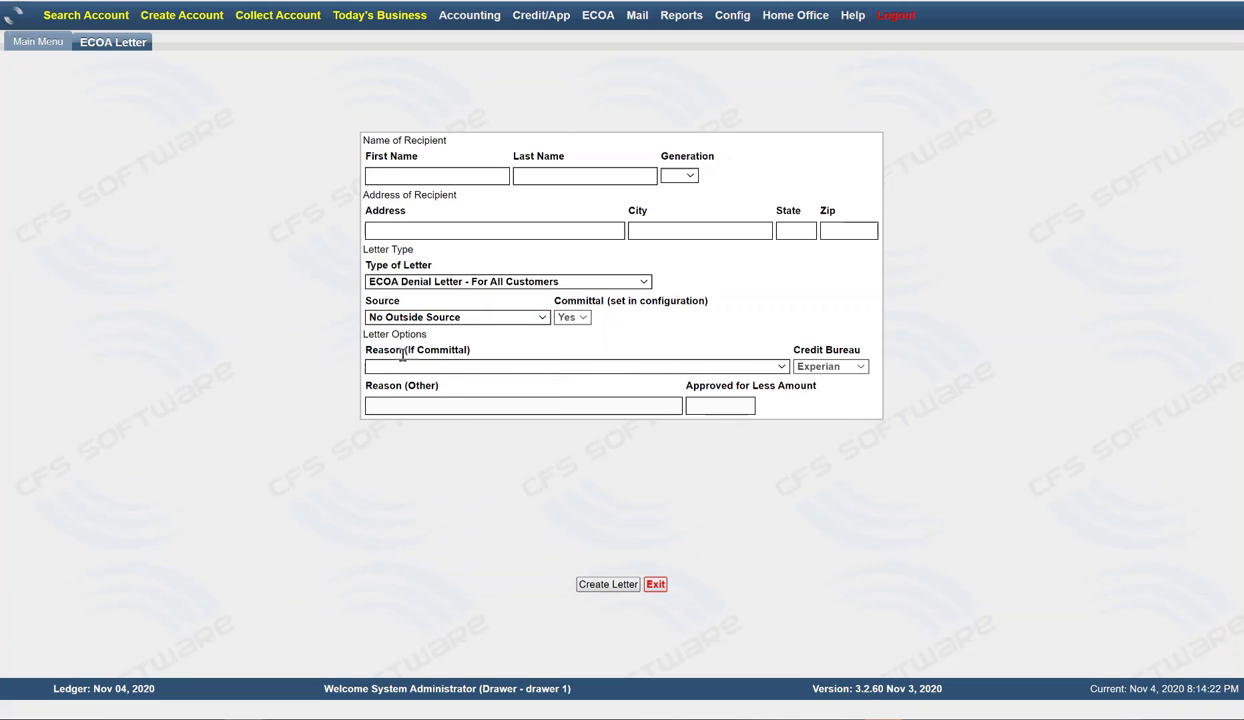
left_click(705, 366)
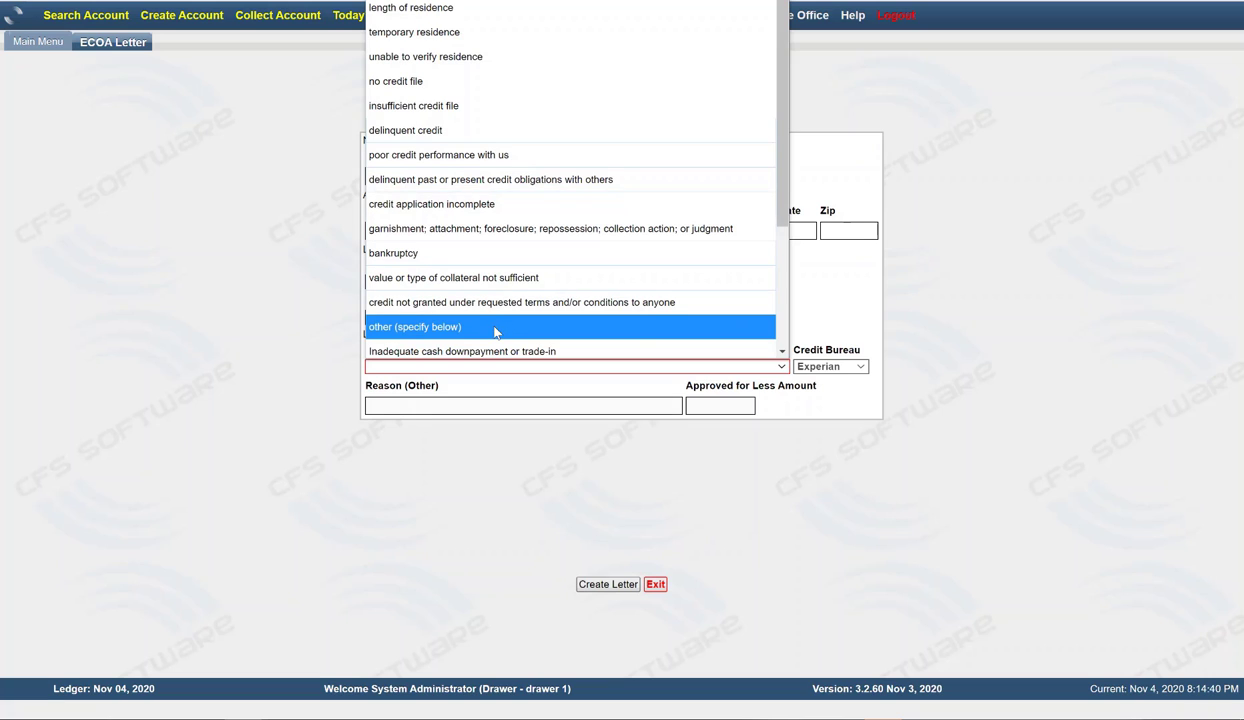
left_click(420, 325)
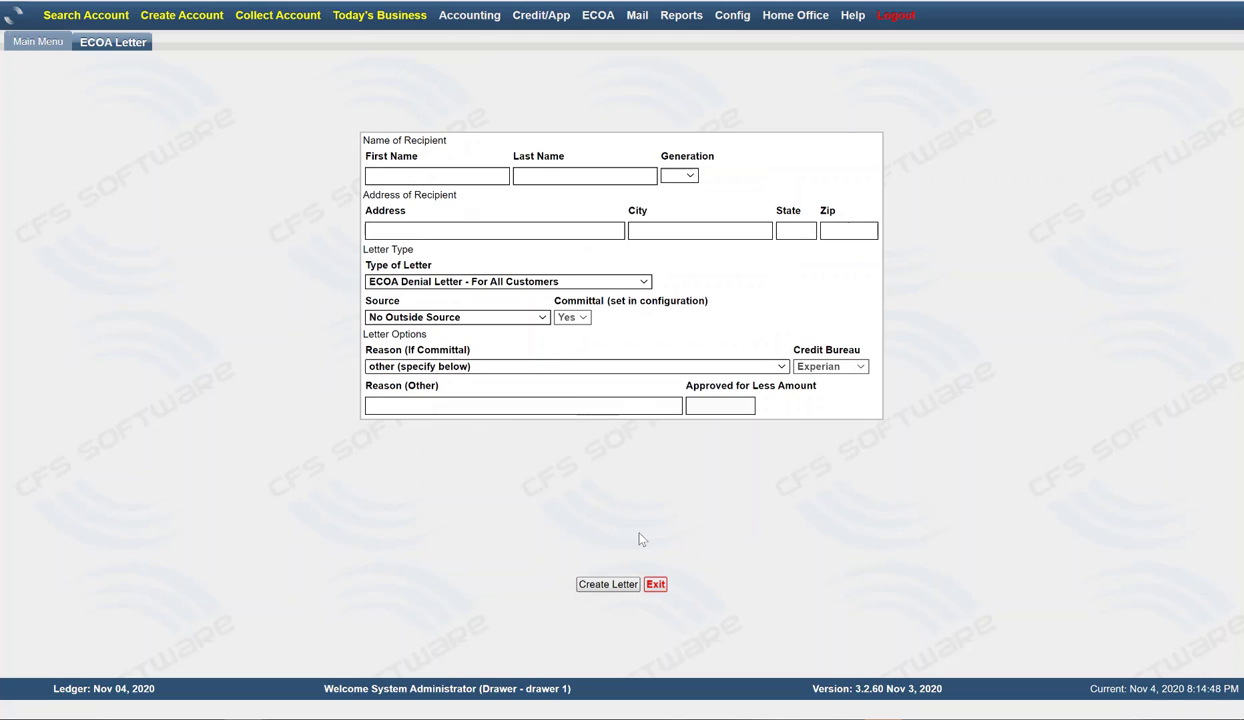
Exit the unfinished ECOA Letter form back to the Demo Company main menu.
left_click(655, 584)
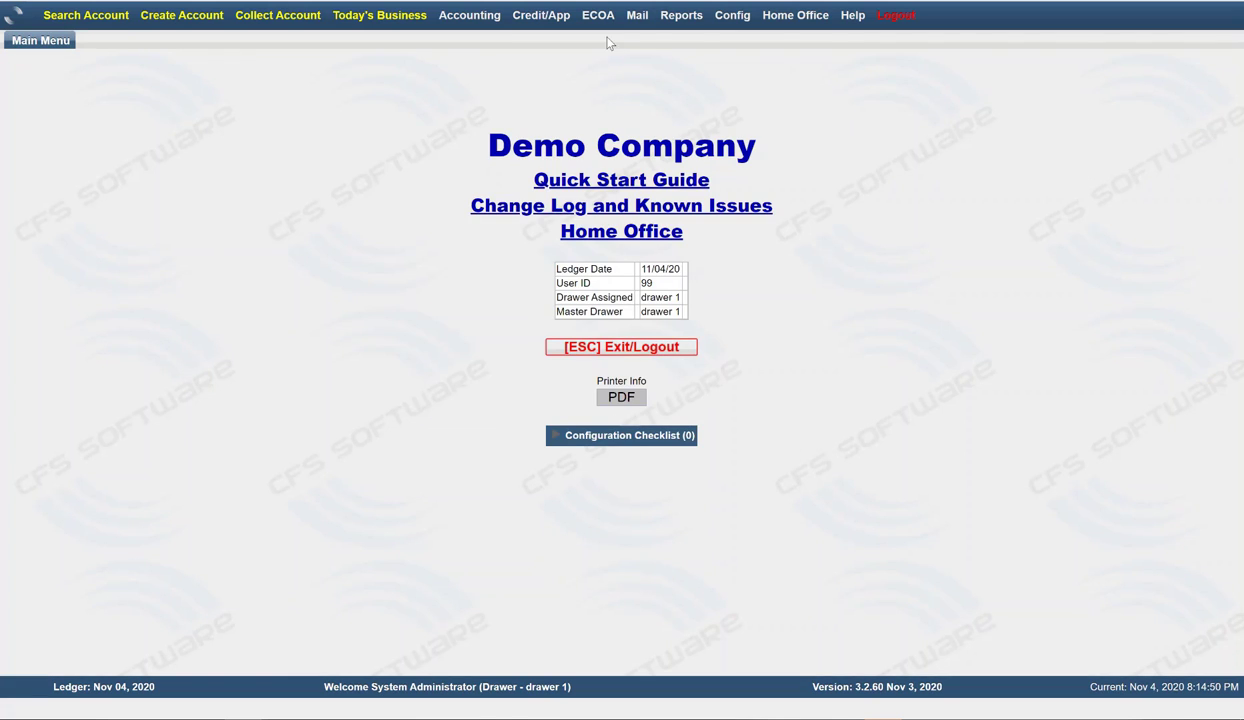
mouse_move(600, 18)
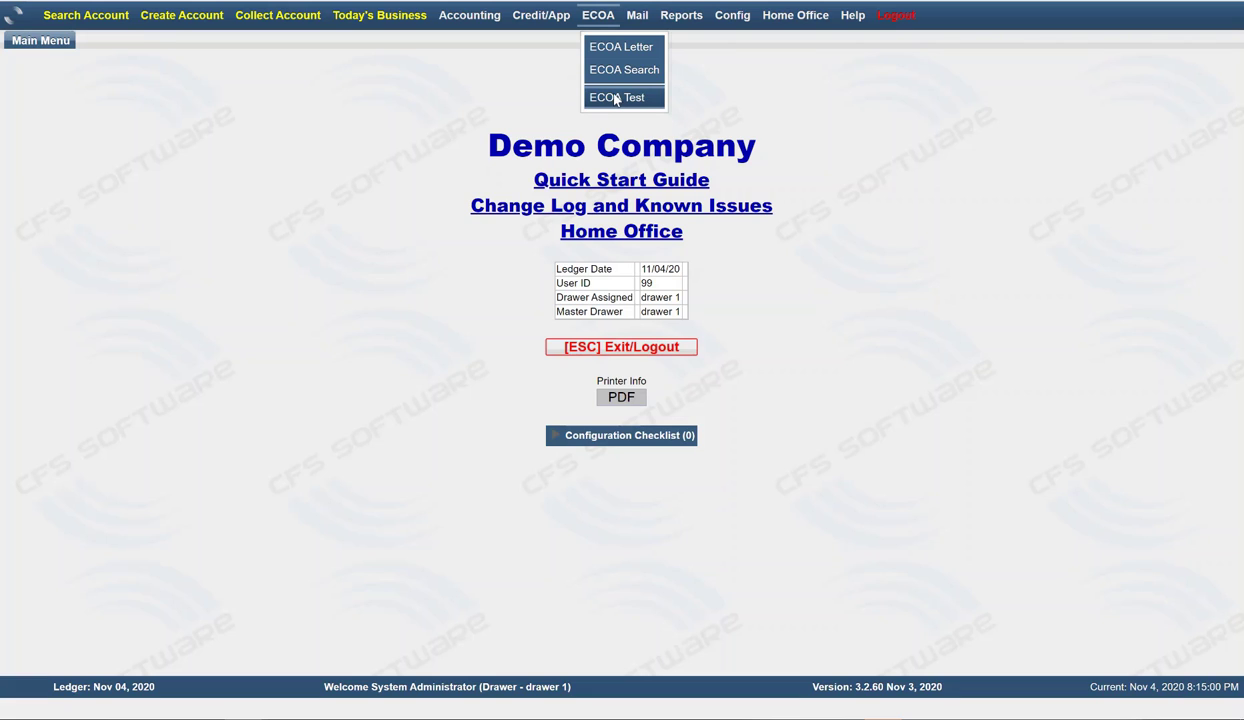
mouse_move(732, 20)
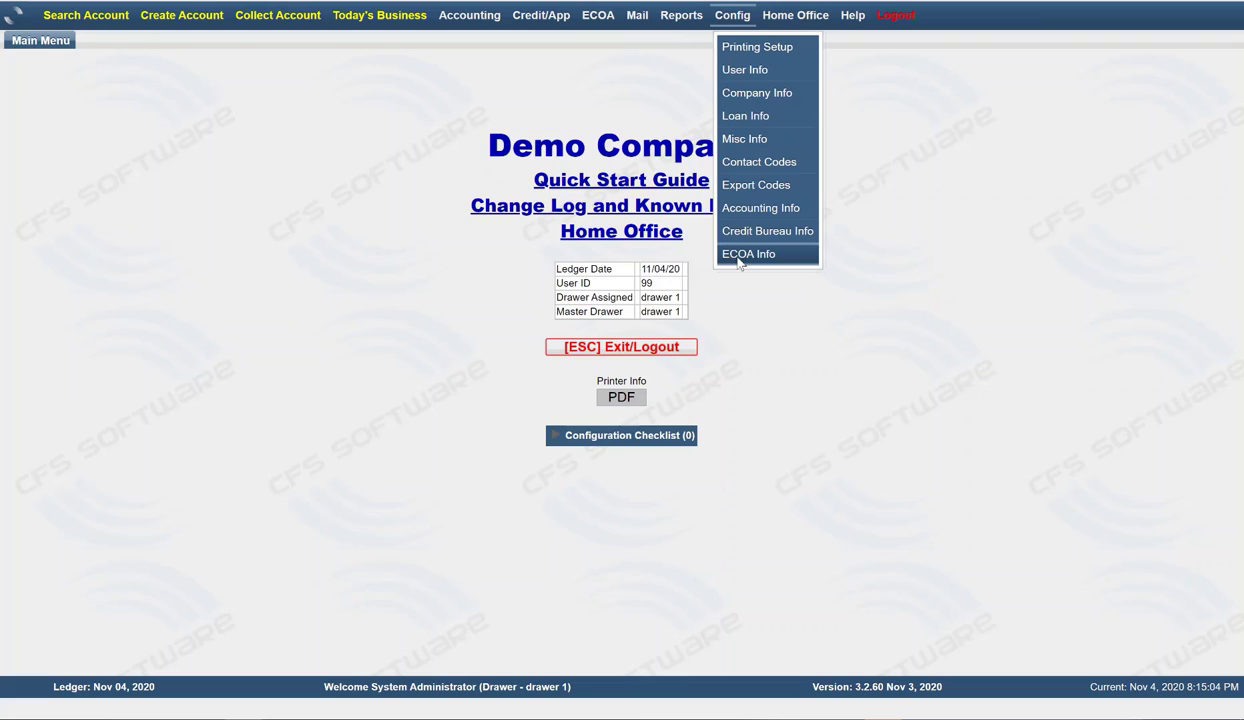
In ECOA Info, uncheck Committal under Other Info, save, and exit the settings.
left_click(730, 255)
left_click(553, 441)
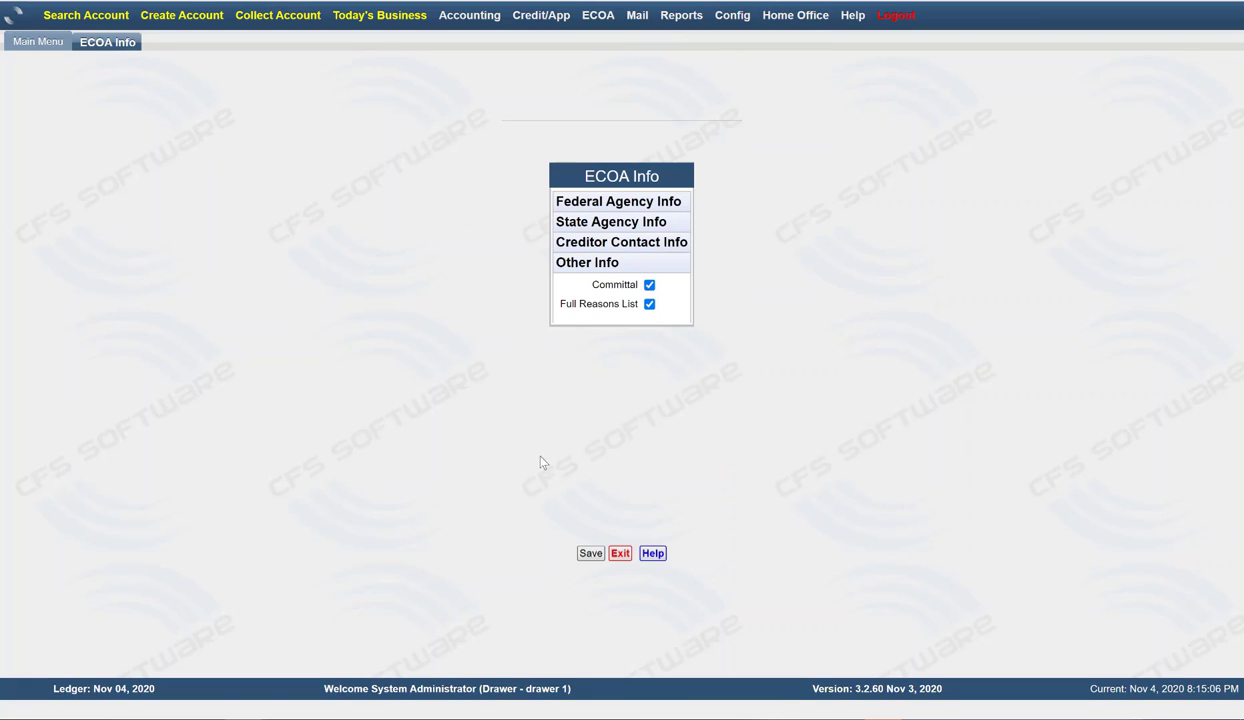
left_click(649, 285)
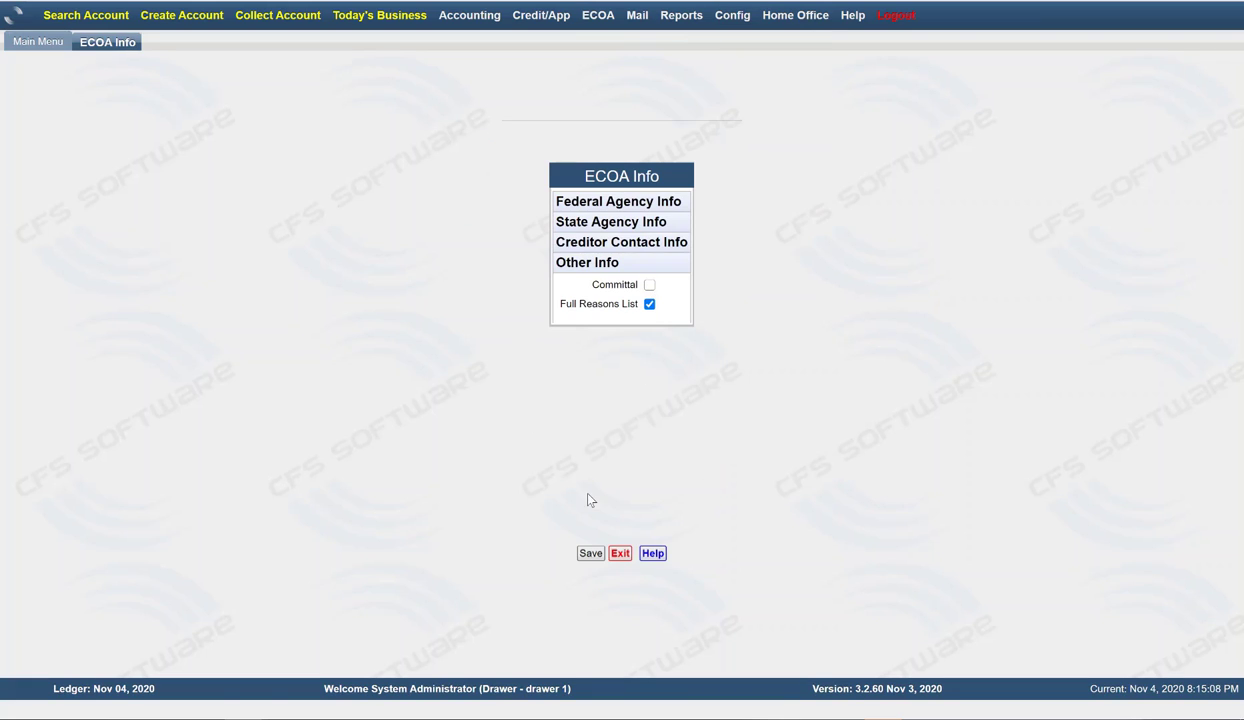
left_click(595, 556)
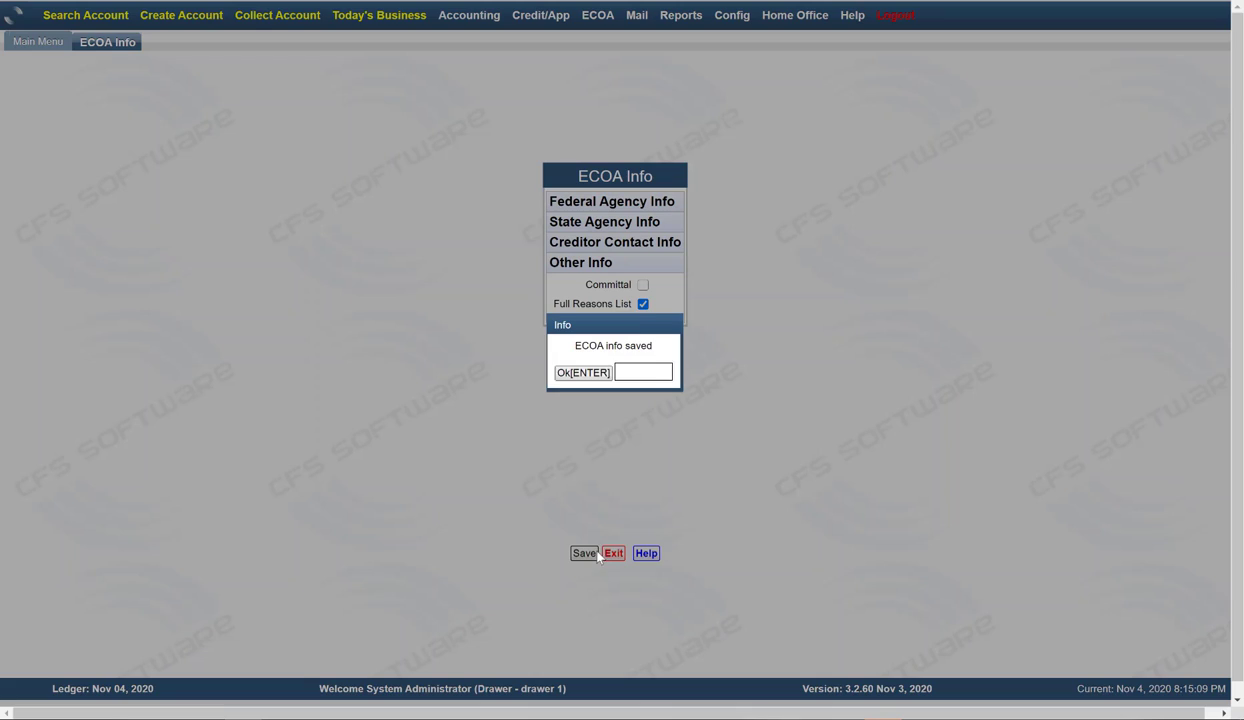
left_click(582, 373)
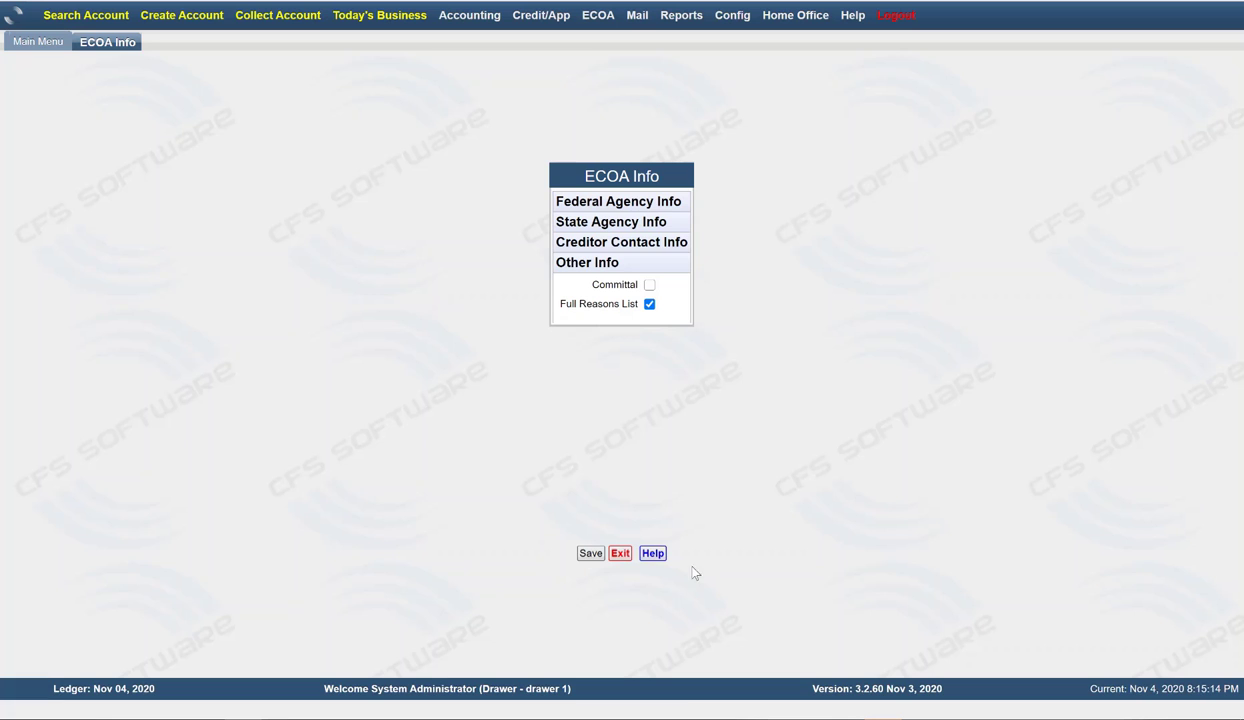
left_click(620, 553)
Log out, then log back in with the login ID and password.
left_click(625, 347)
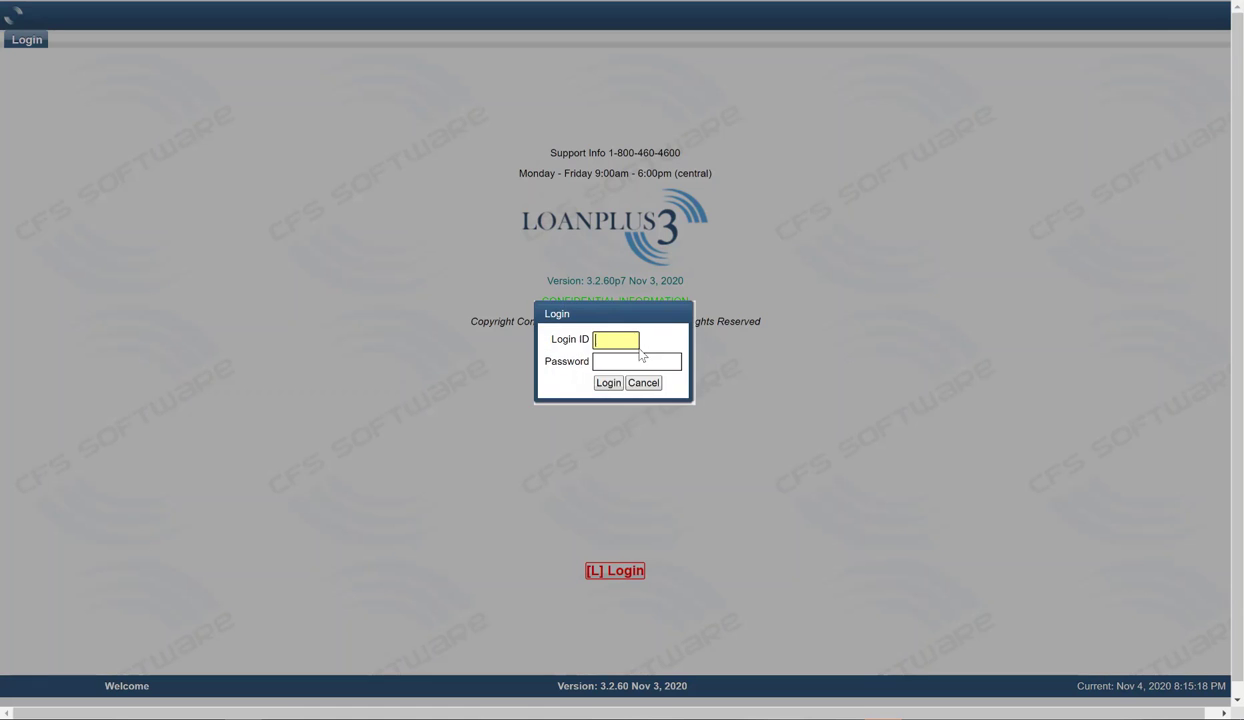
type("99")
key("Tab")
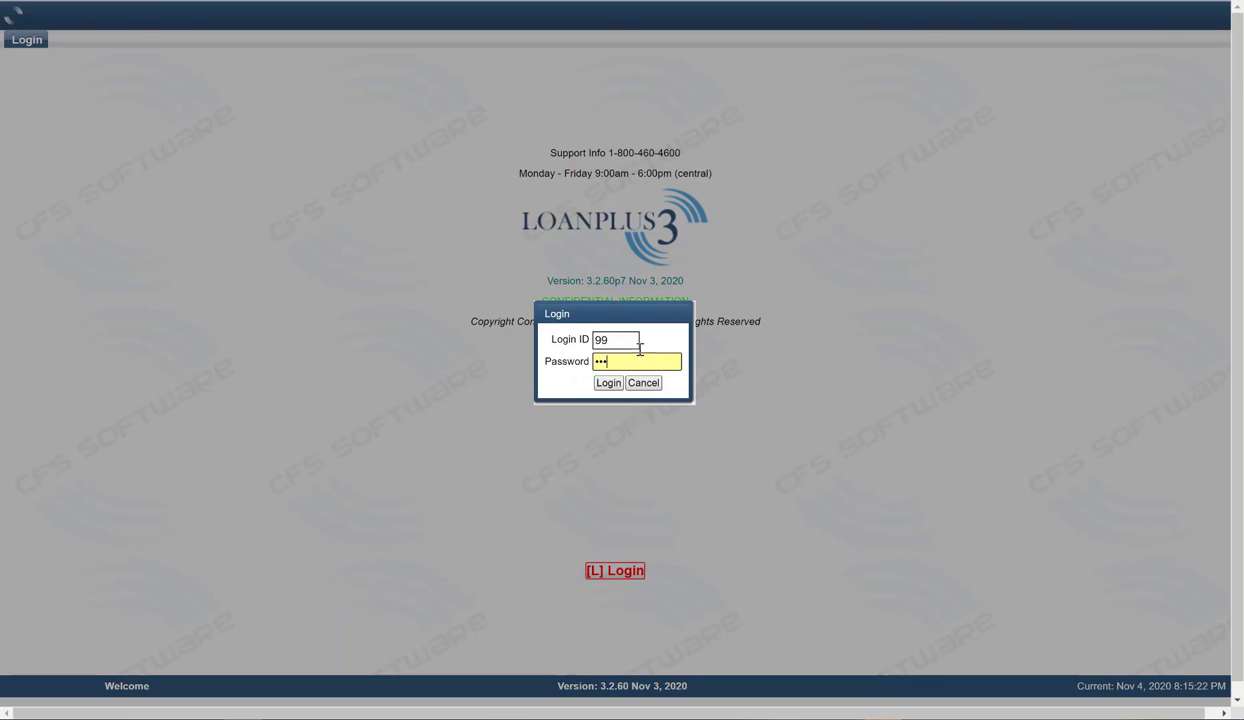
key("Return")
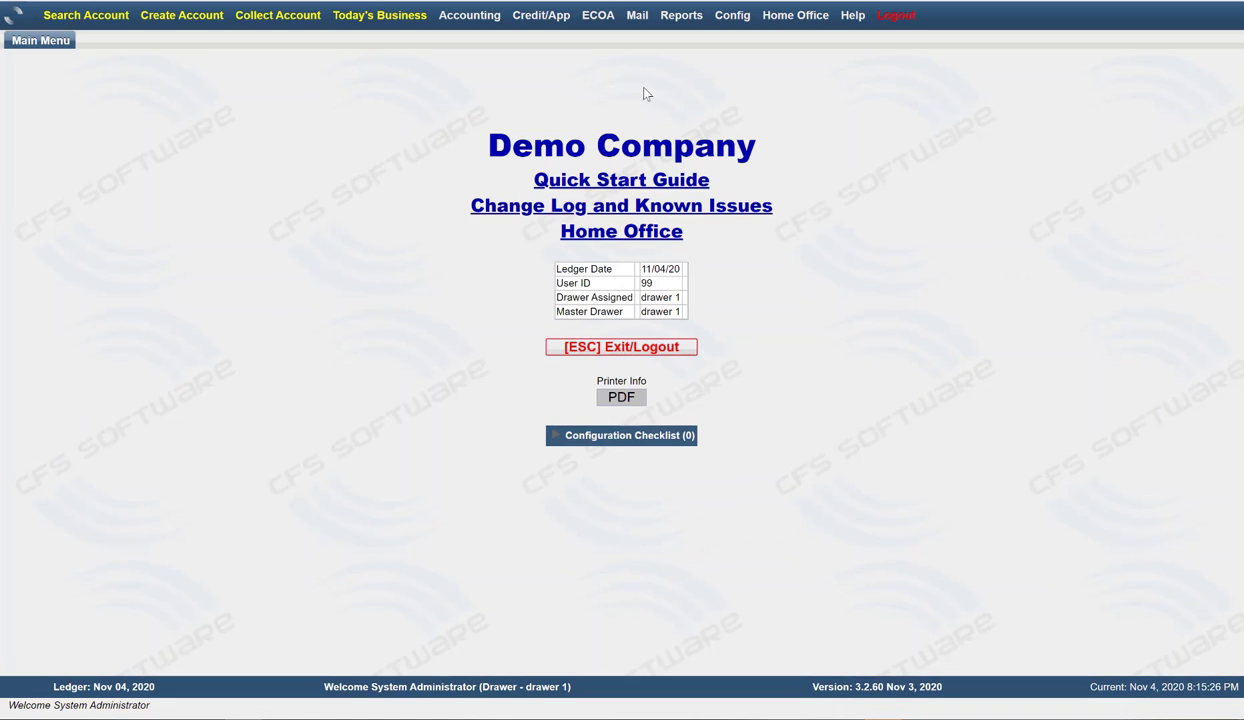
Start a new ECOA Letter from the ECOA menu.
left_click(749, 27)
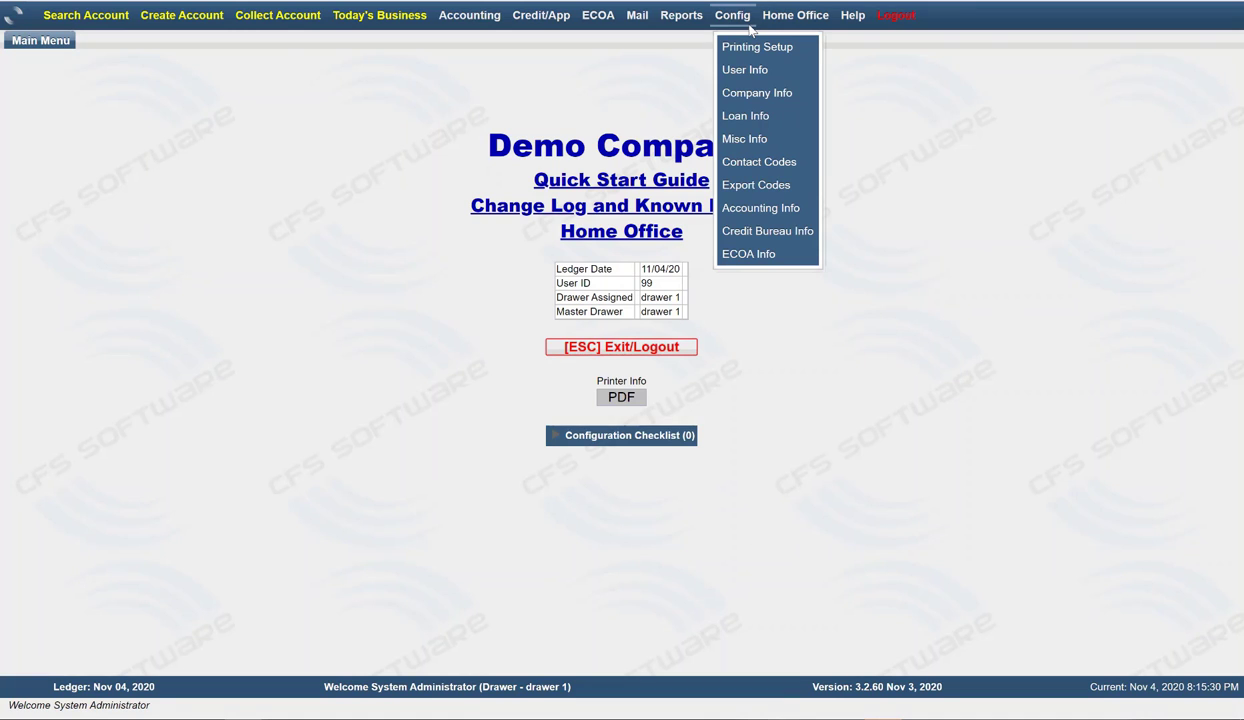
mouse_move(594, 17)
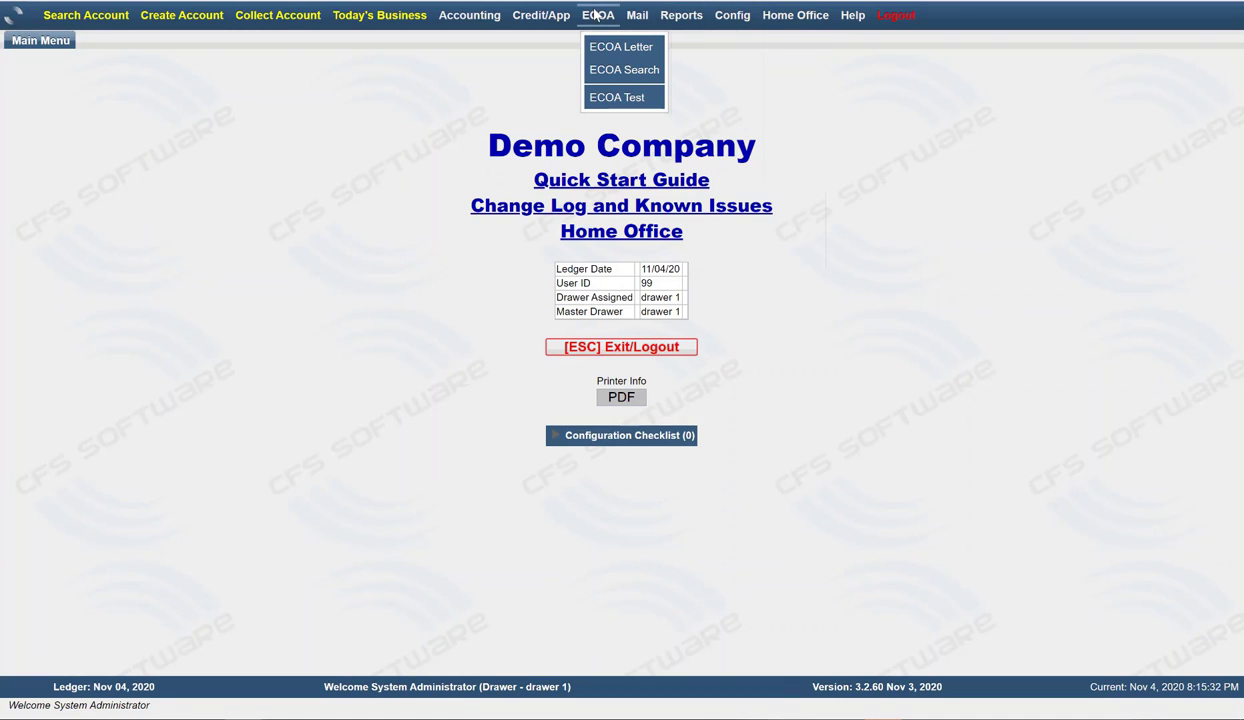
left_click(595, 47)
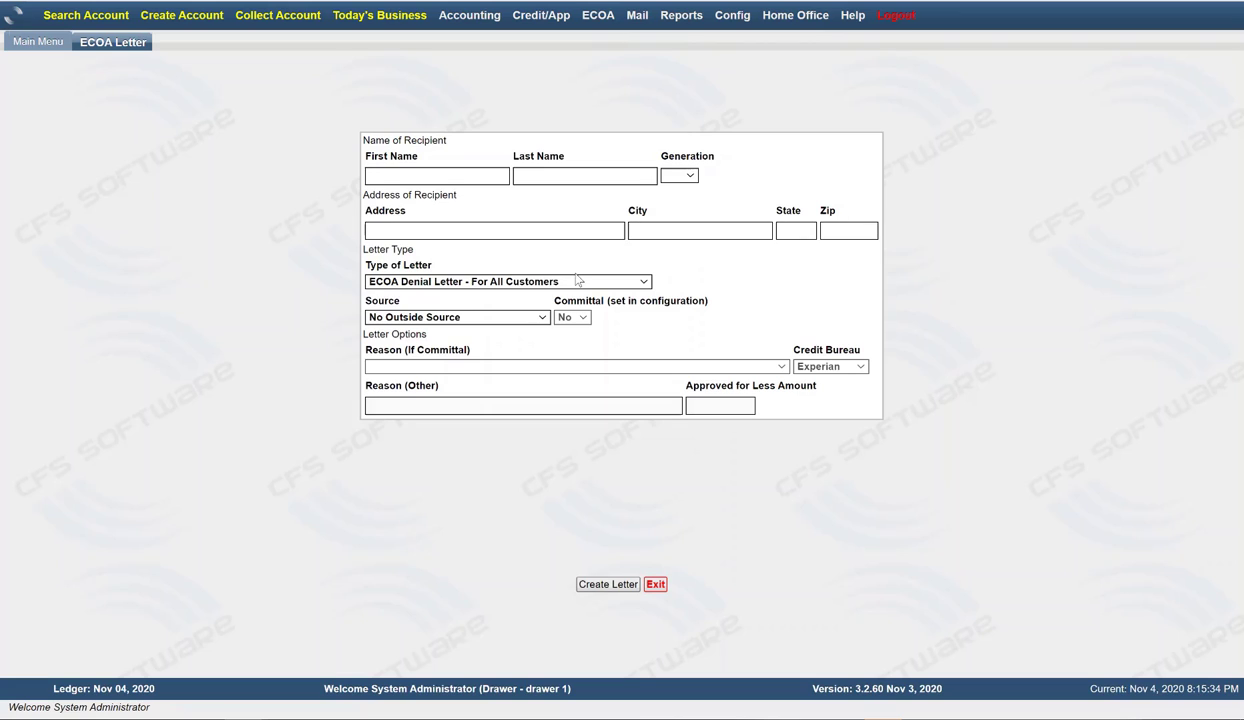
Leave the letter's Source set to No Outside Source.
left_click(468, 316)
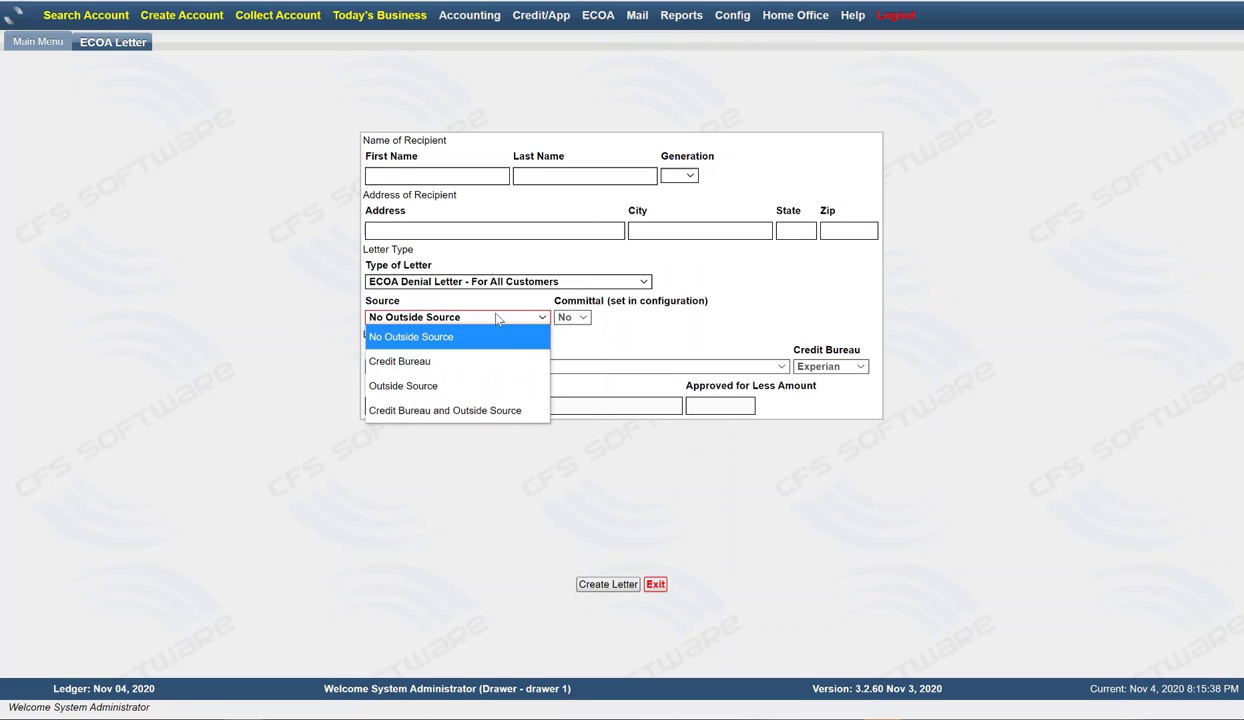
left_click(618, 384)
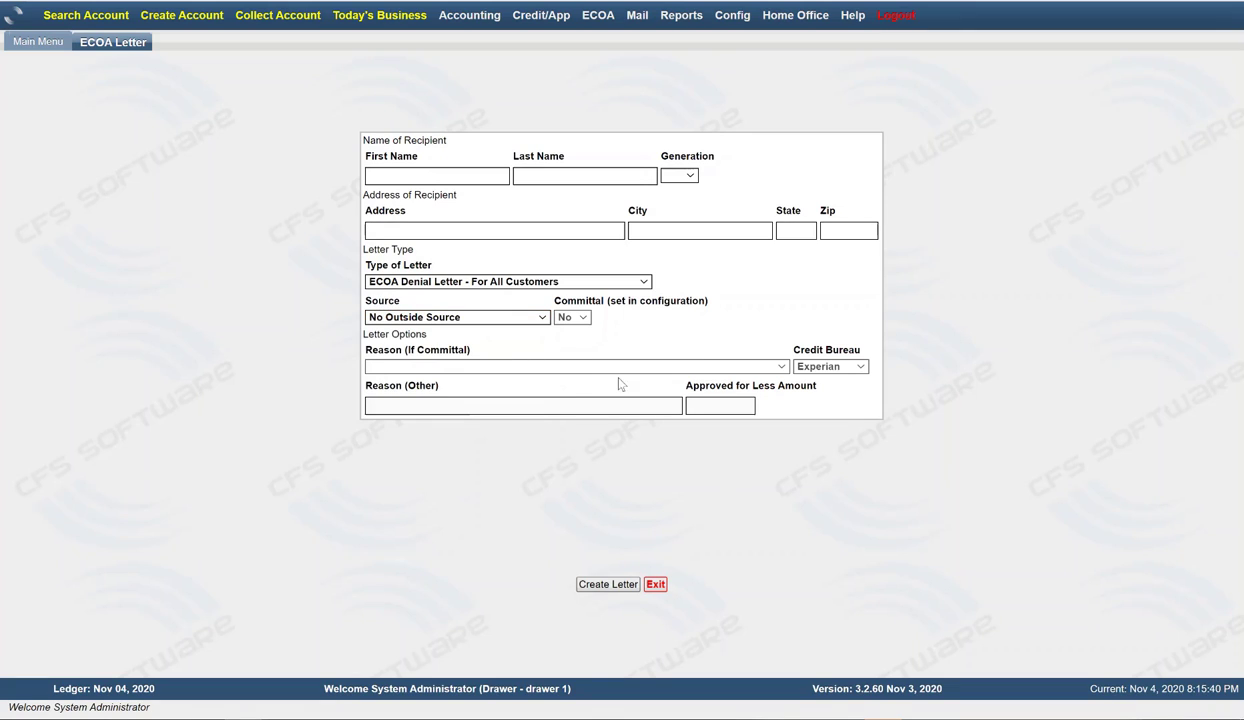
left_click_drag(356, 334, 453, 400)
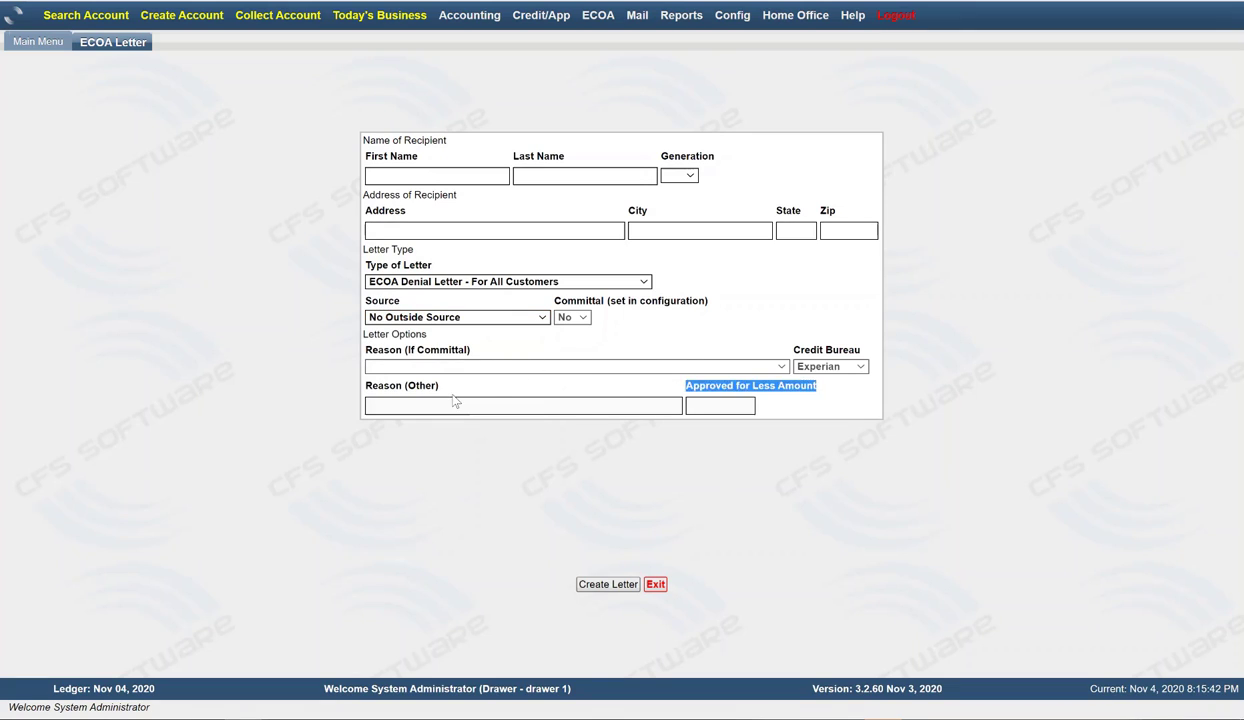
Enter the recipient's first name and last name in the name fields.
left_click(459, 178)
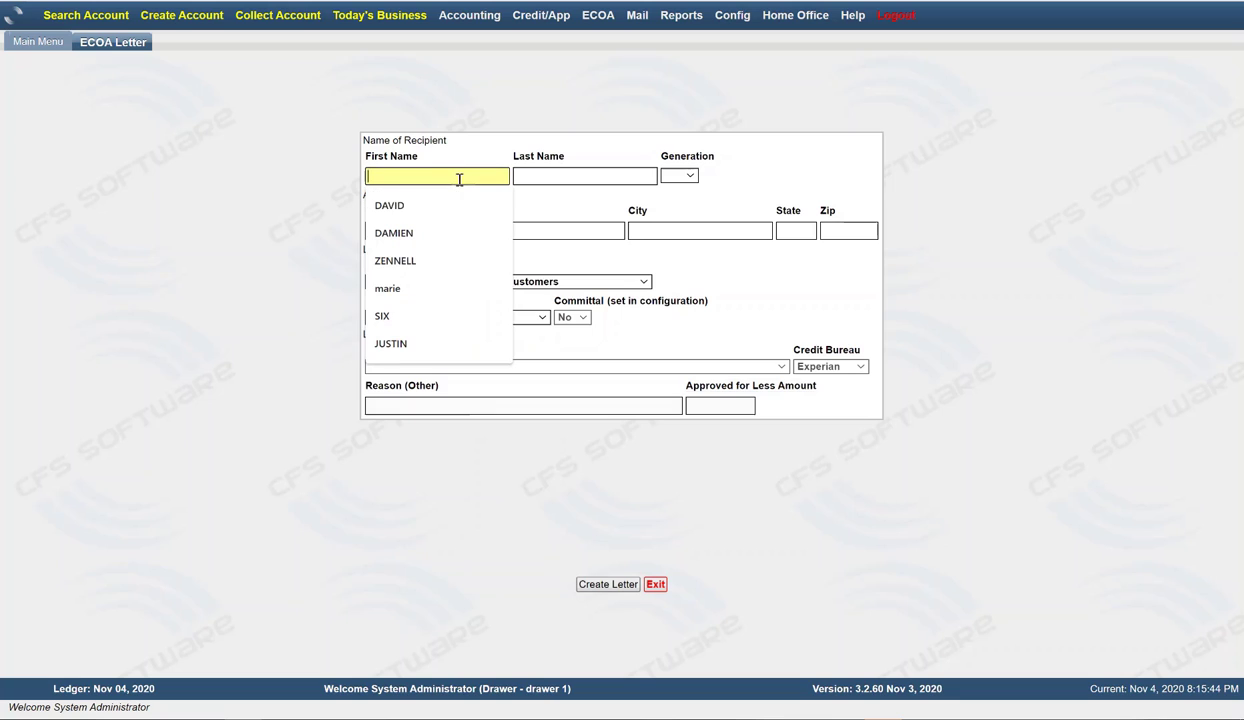
type("Dan")
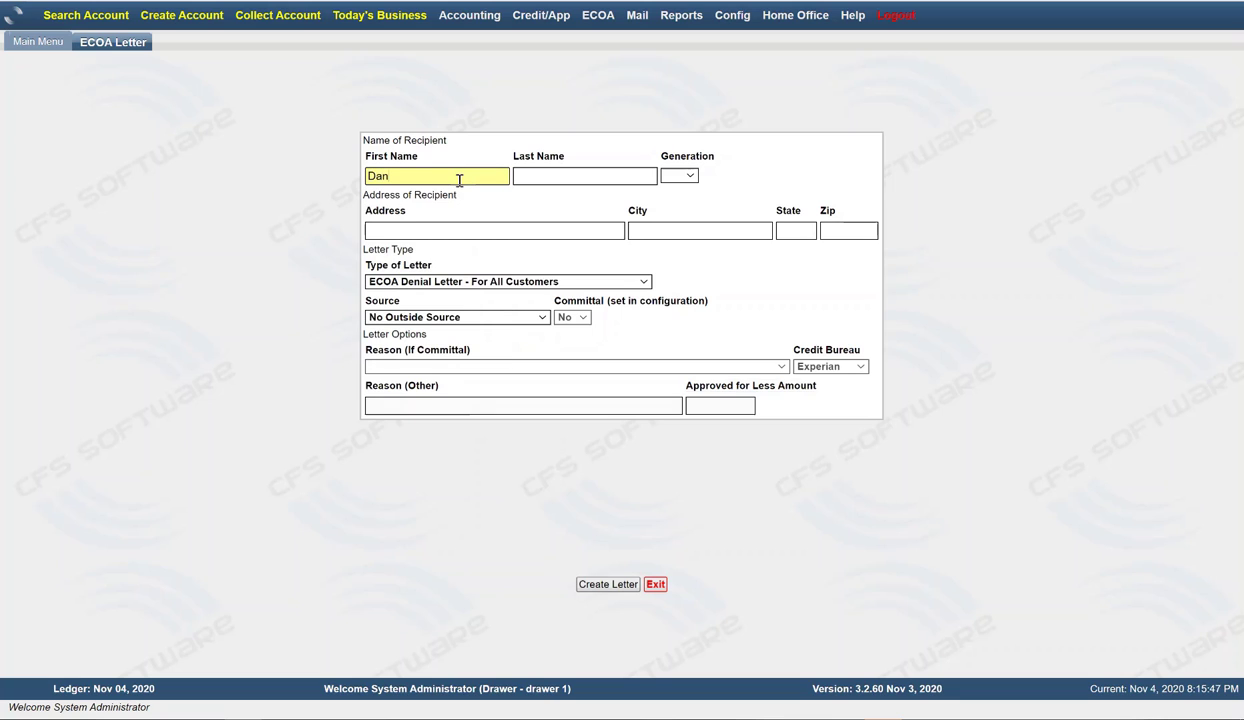
key("Tab")
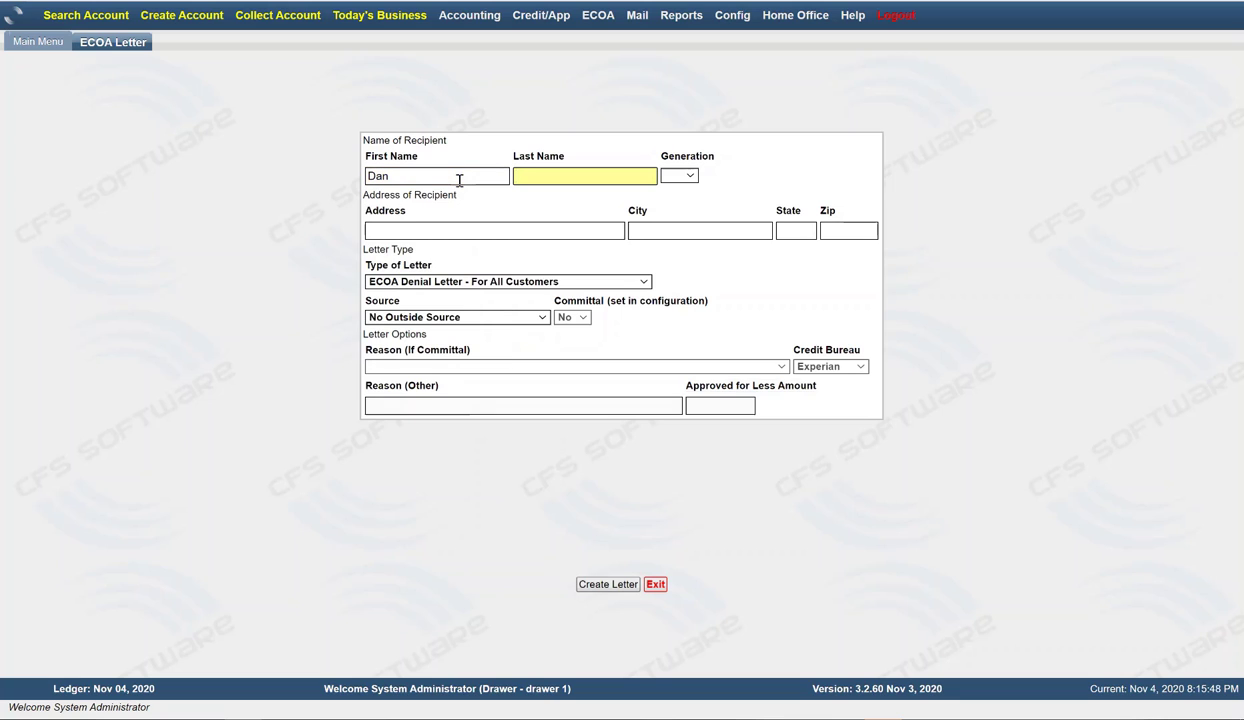
type("Farr")
left_click(703, 177)
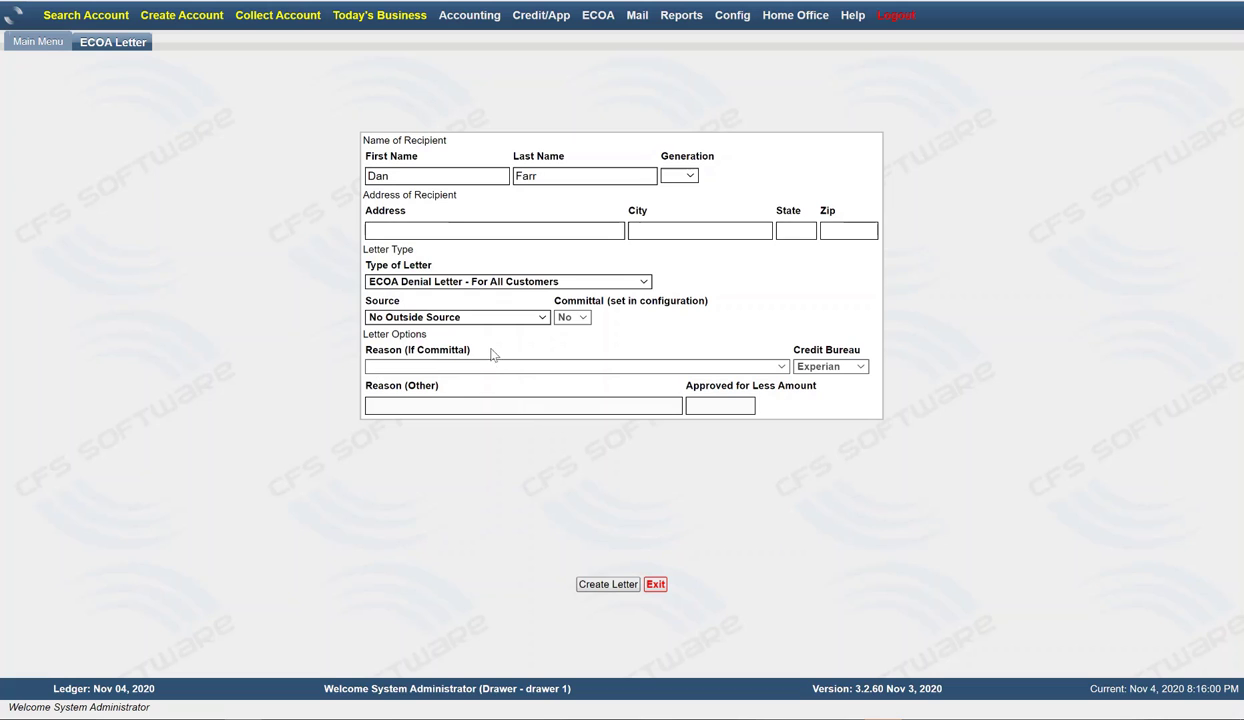
Create the ECOA denial letter, view the generated PDF, and close it.
left_click(607, 585)
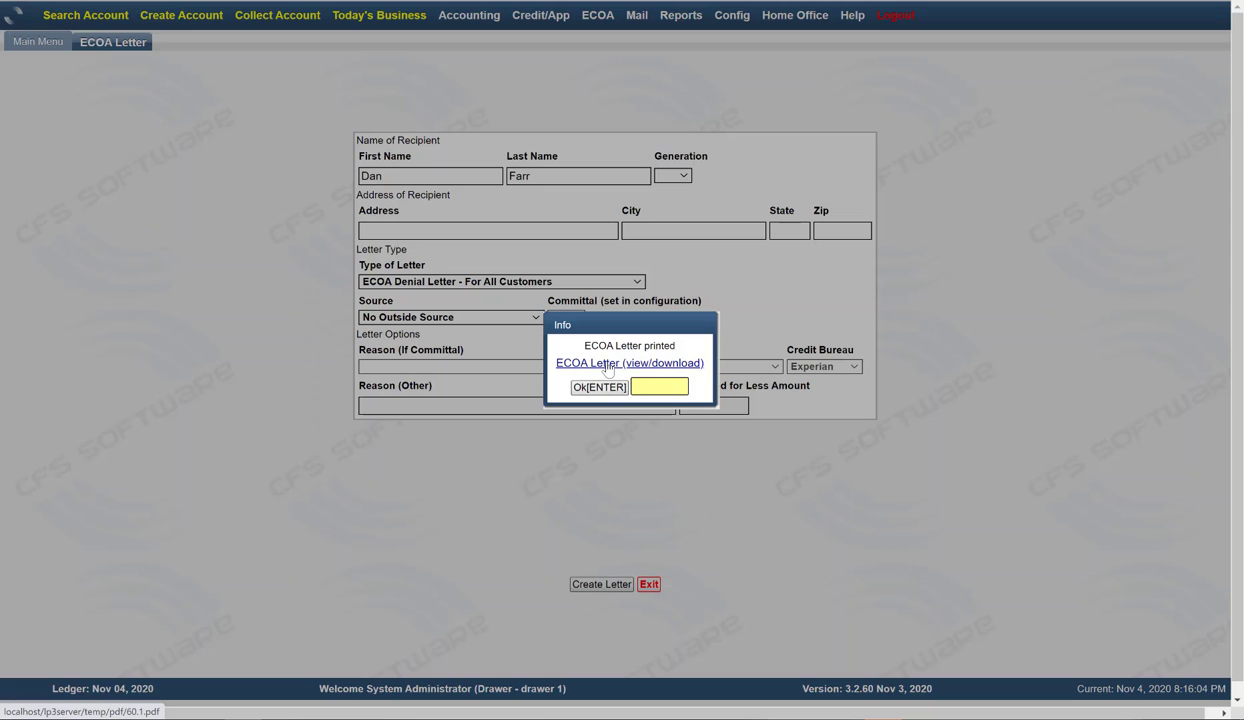
left_click(607, 368)
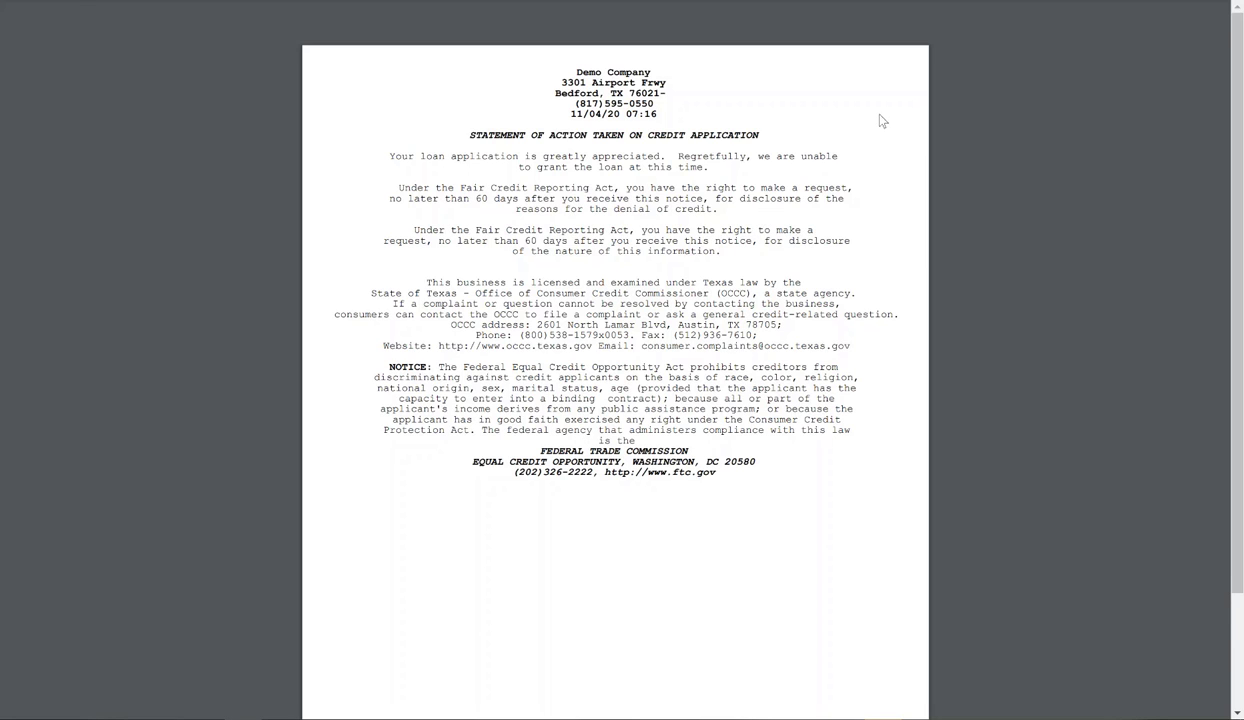
key("ctrl+w")
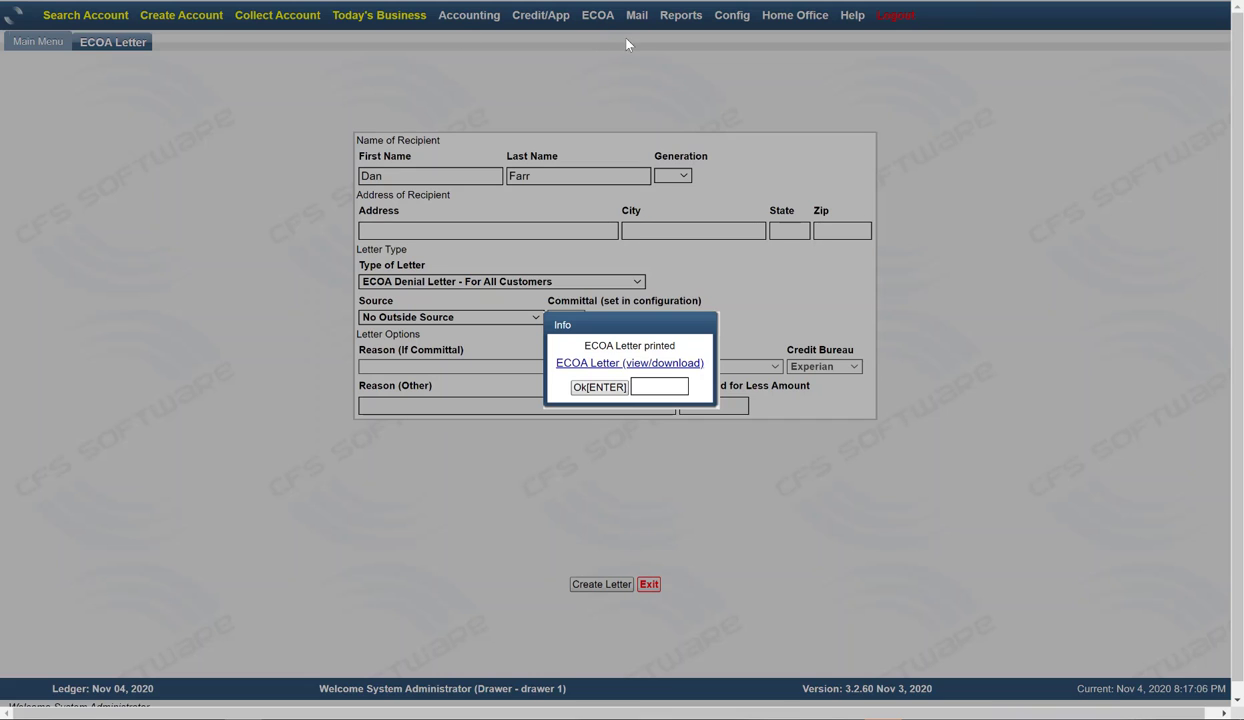
Dismiss the printed notice, exit to the Main Menu, and open ECOA Search.
left_click(602, 394)
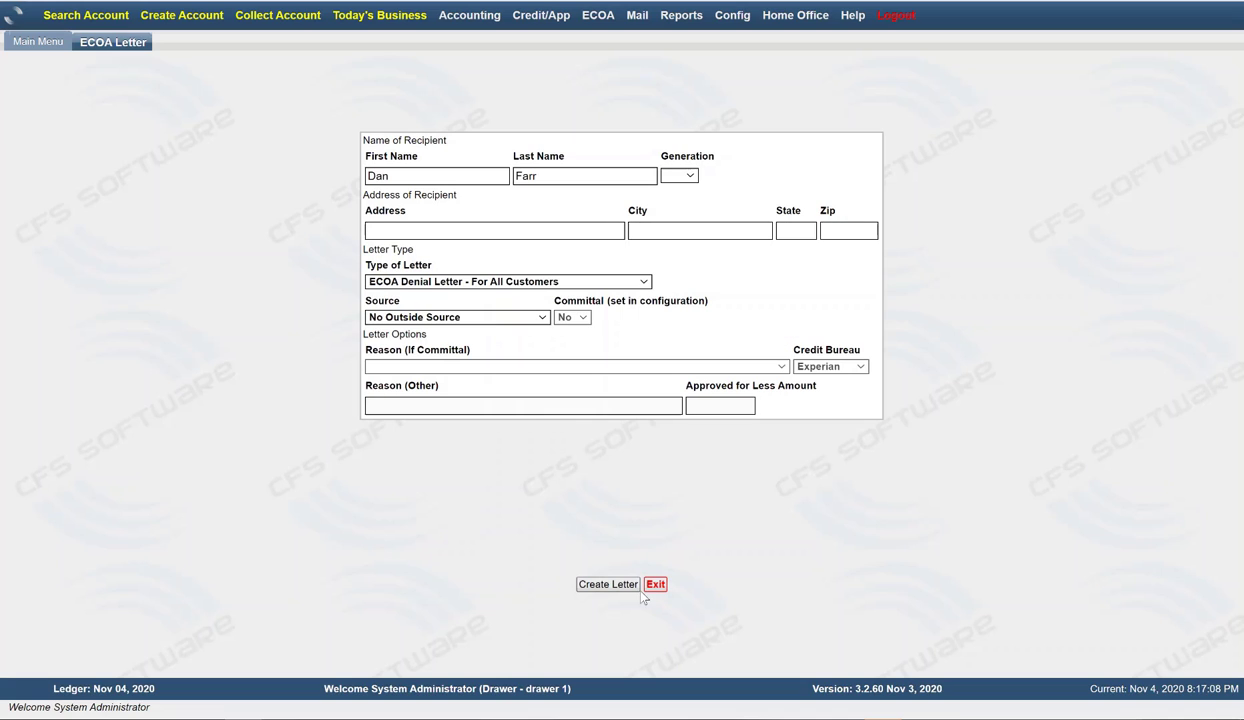
left_click(653, 588)
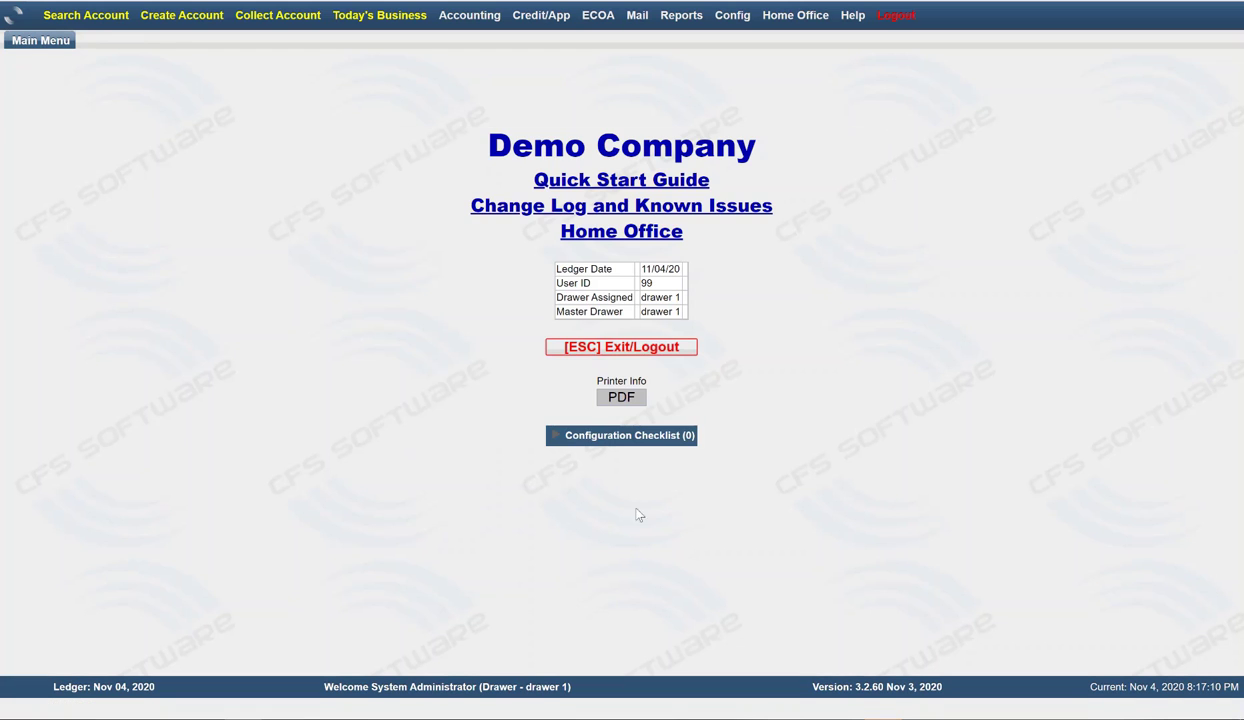
mouse_move(602, 27)
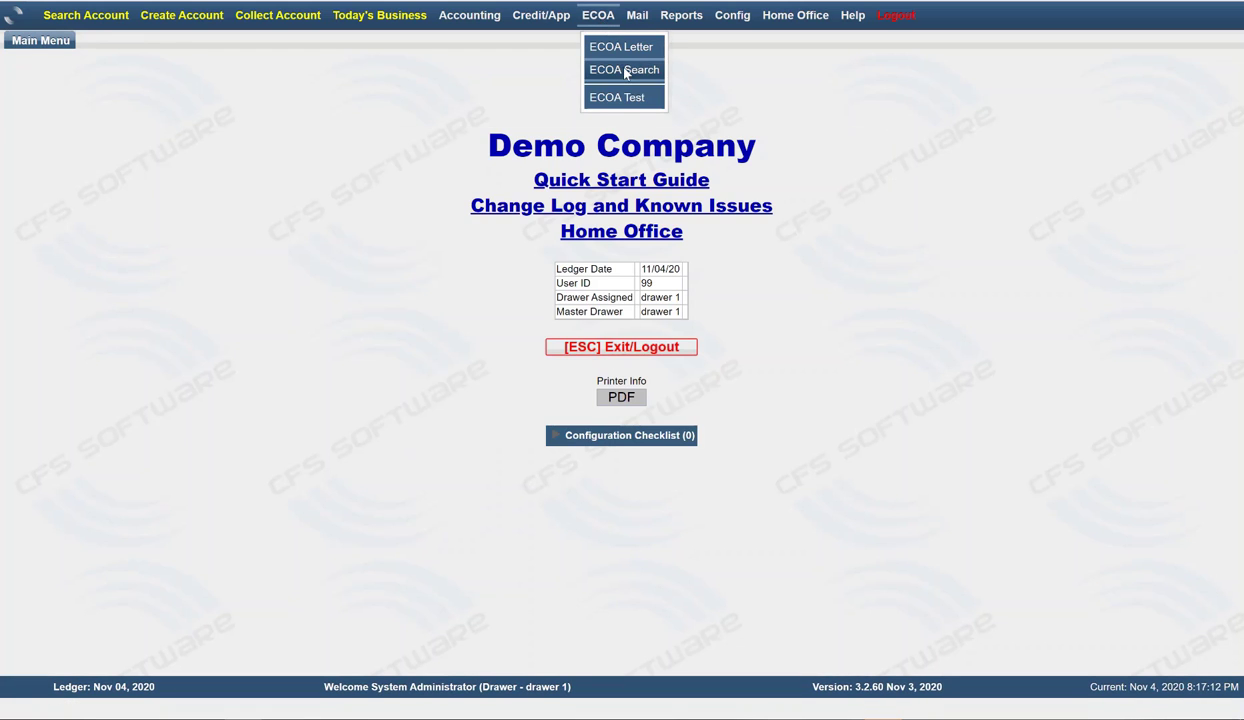
left_click(630, 70)
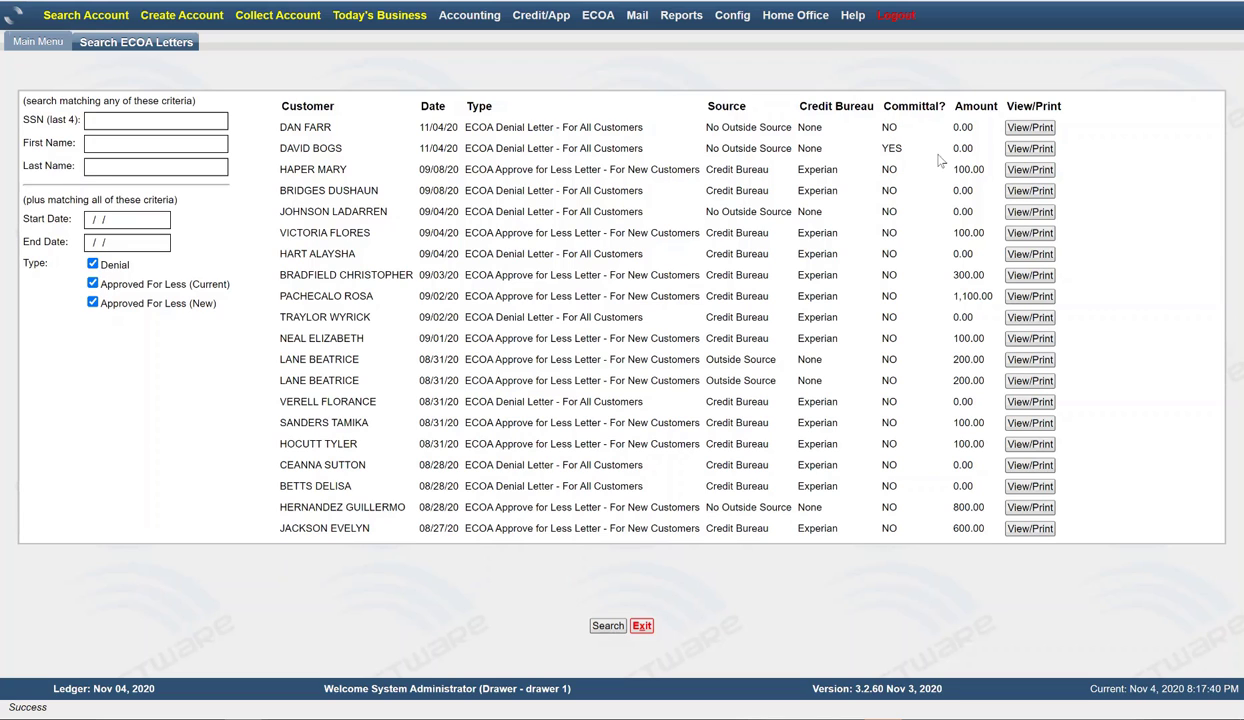
Reprint the second-row 11/04/20 committal denial letter, preview its PDF, then dismiss the printed notice.
left_click(1022, 150)
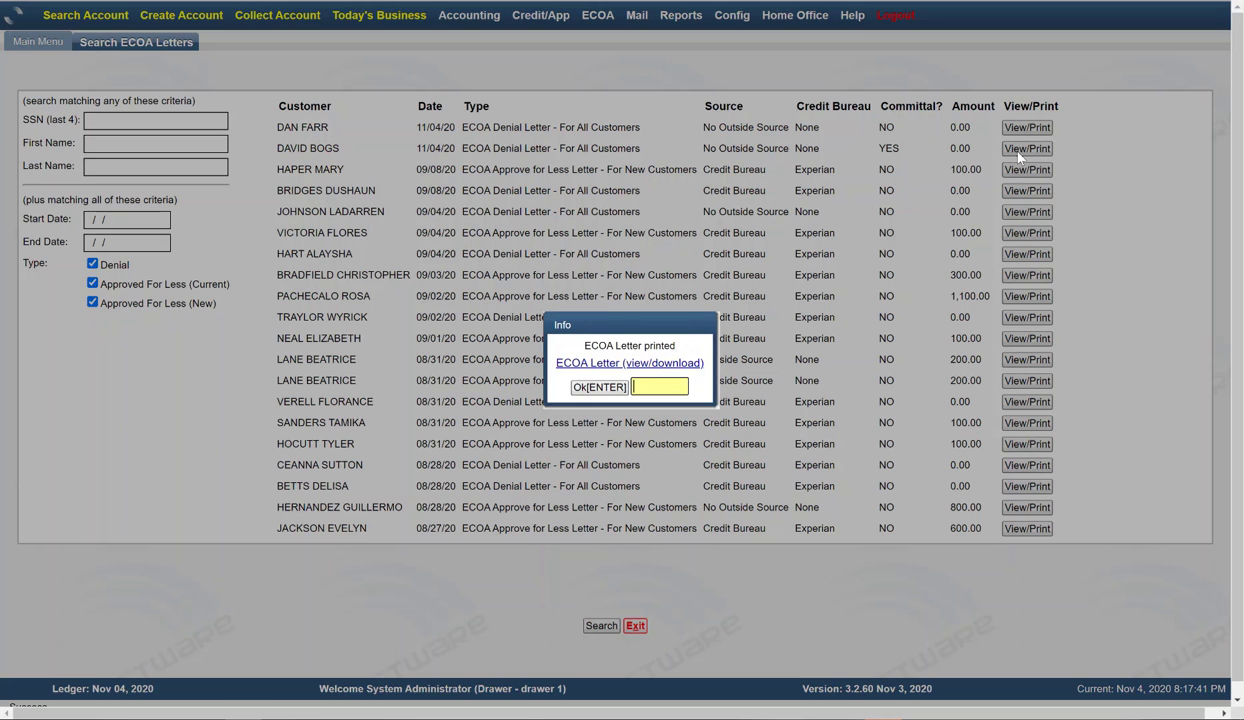
left_click(638, 366)
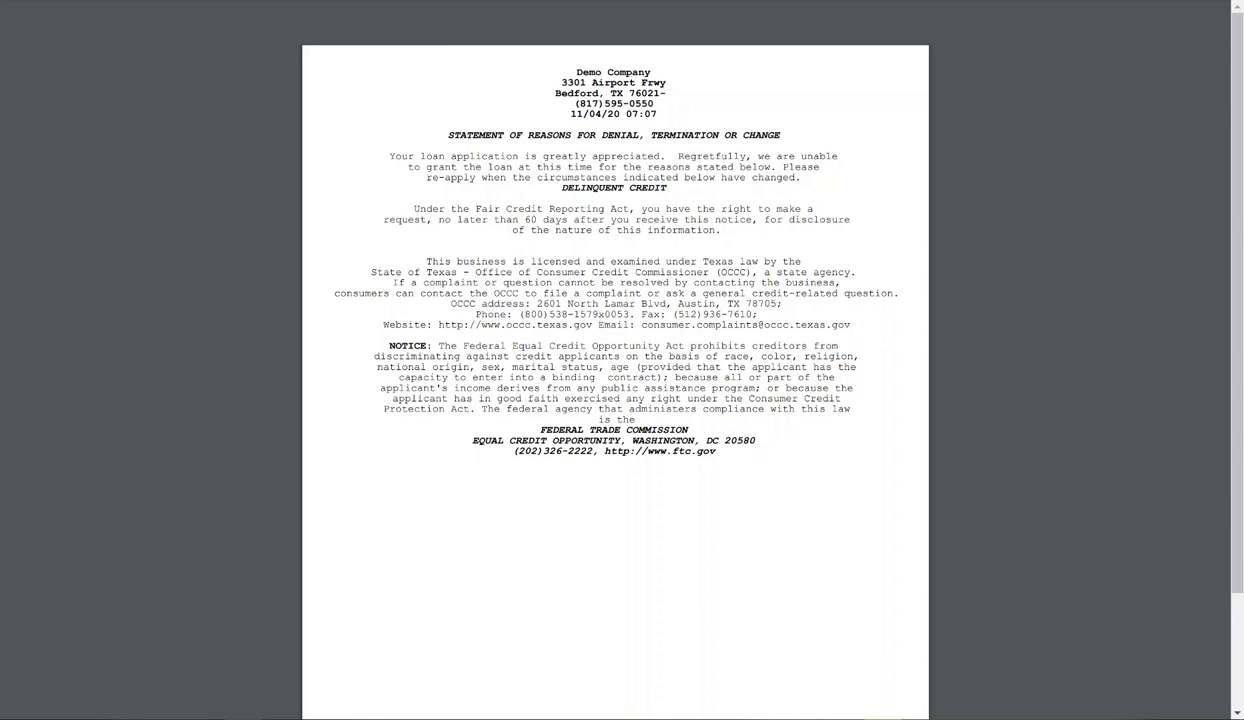
key("ctrl+w")
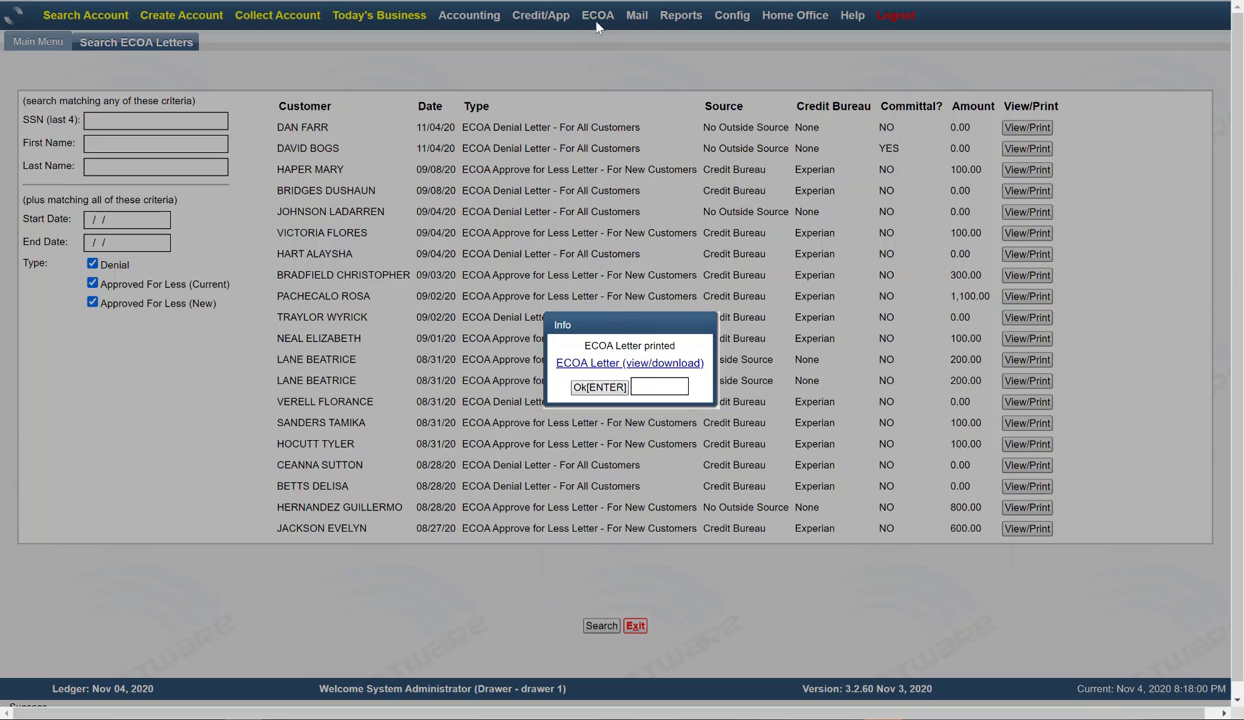
left_click(597, 387)
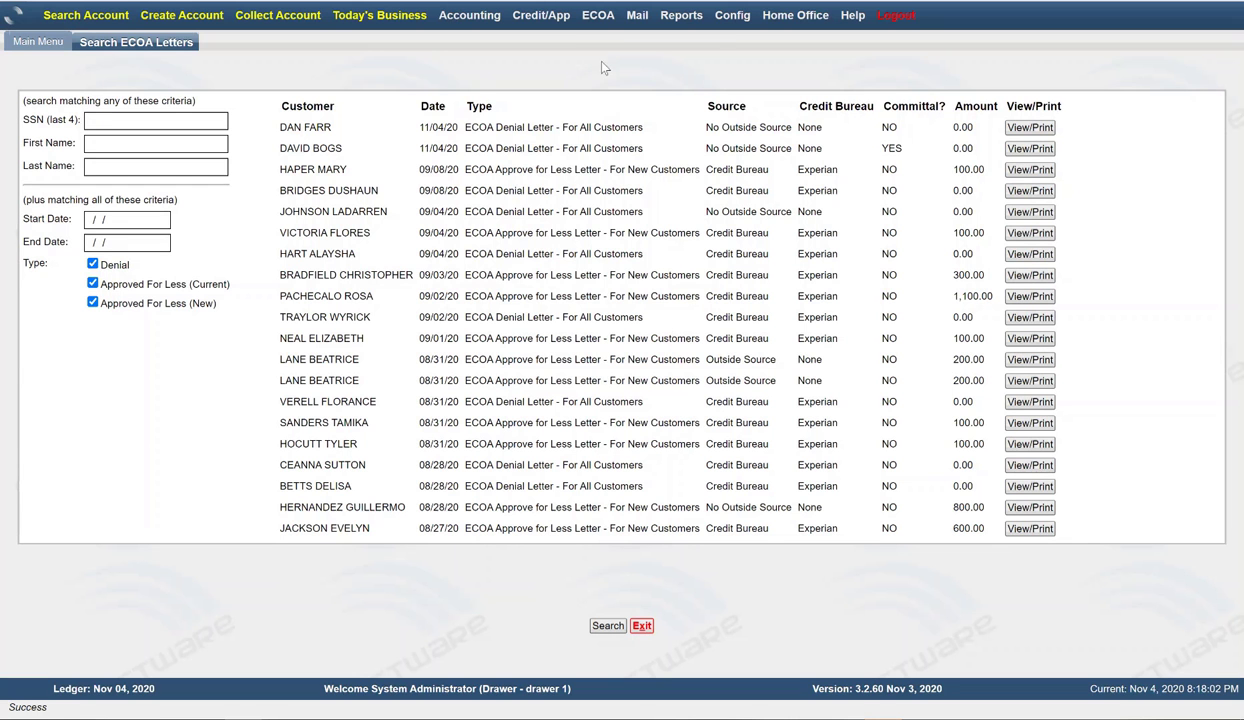
left_click(596, 24)
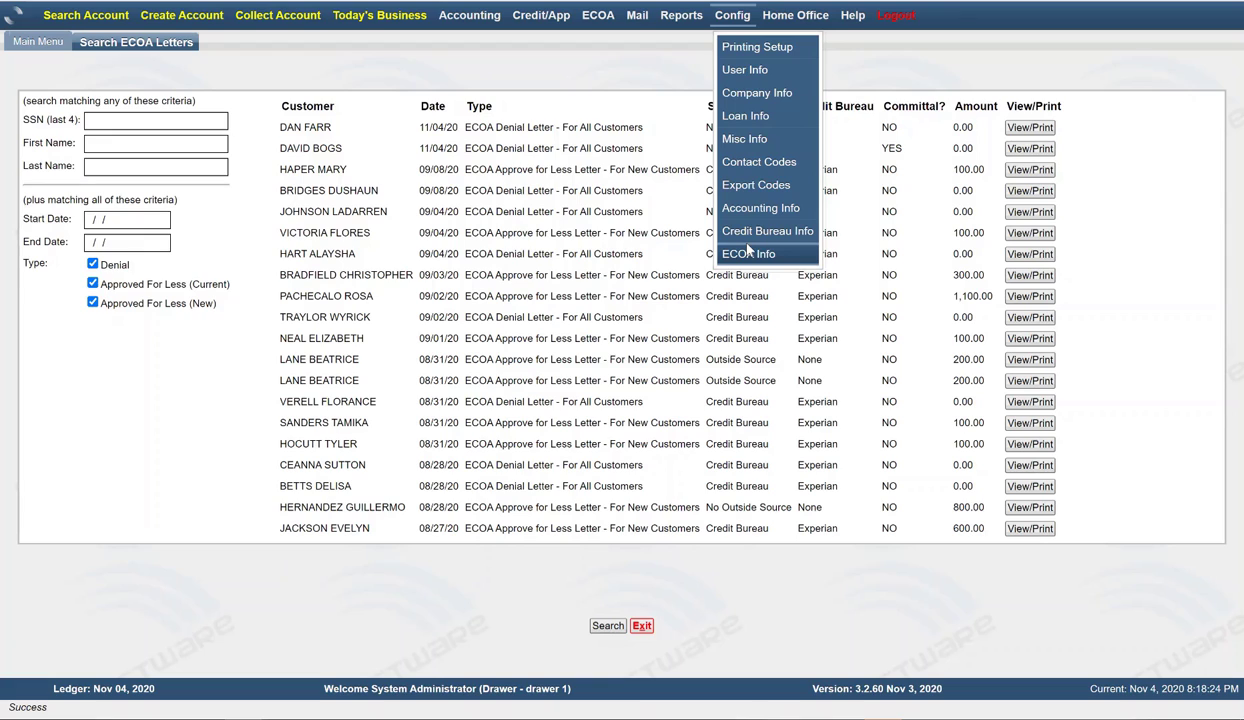
left_click(598, 22)
left_click(735, 18)
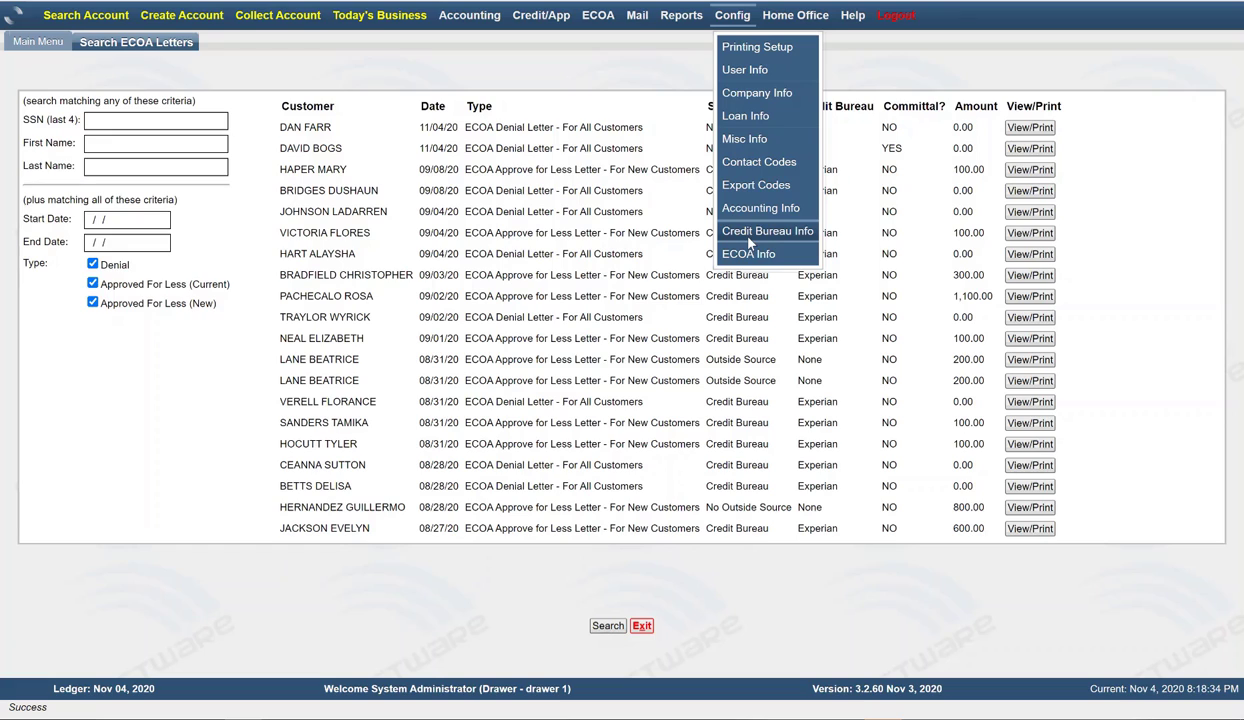
left_click(200, 385)
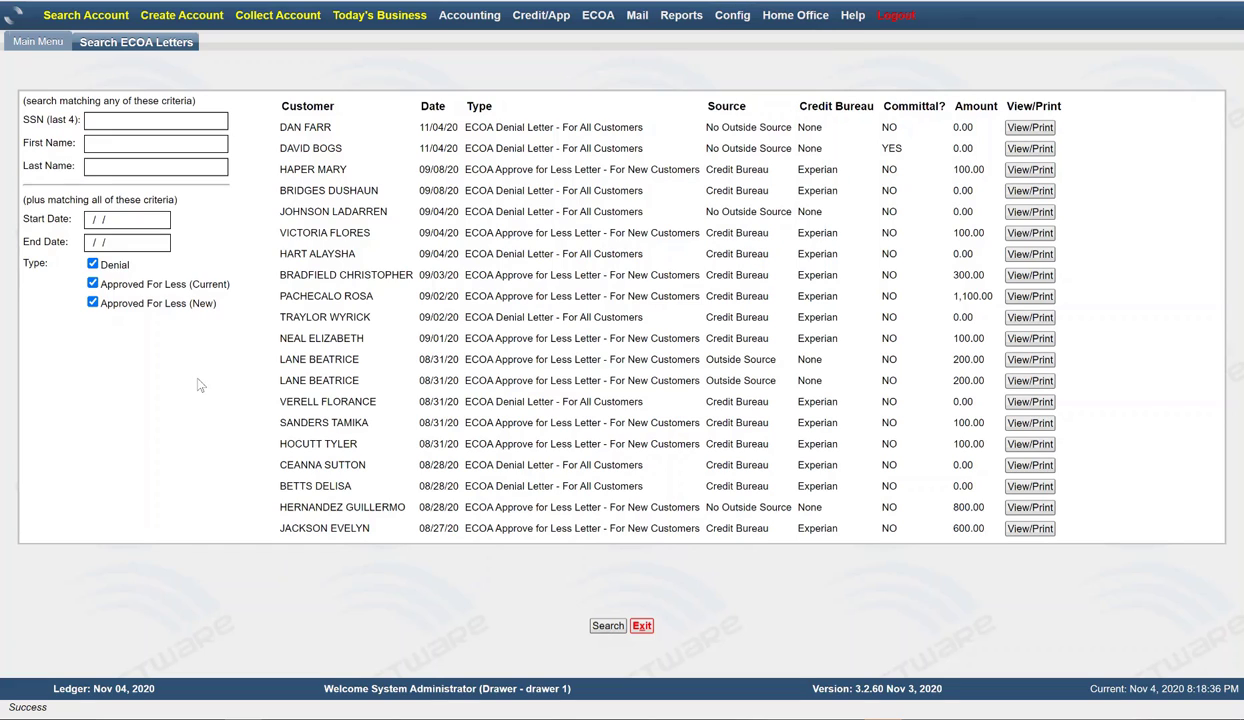